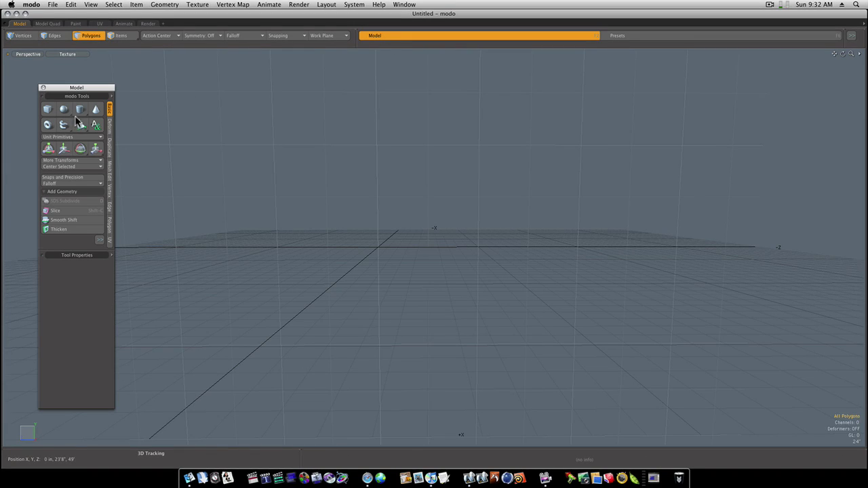
# Create a flat 18-sided disc with the Cylinder tool, its axis along X.
pyautogui.click(80, 110)
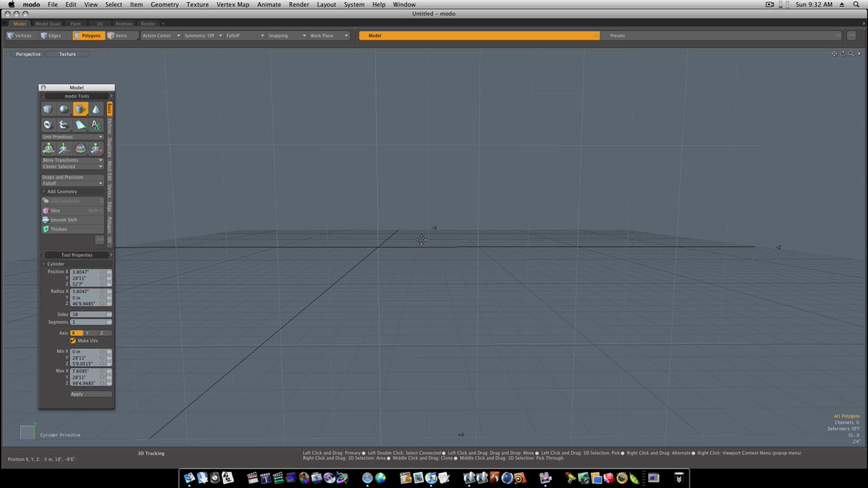
pyautogui.click(421, 240)
pyautogui.keyDown('ctrl'); pyautogui.moveTo(435, 261); pyautogui.dragTo(526, 351); pyautogui.keyUp('ctrl')
pyautogui.press('space')
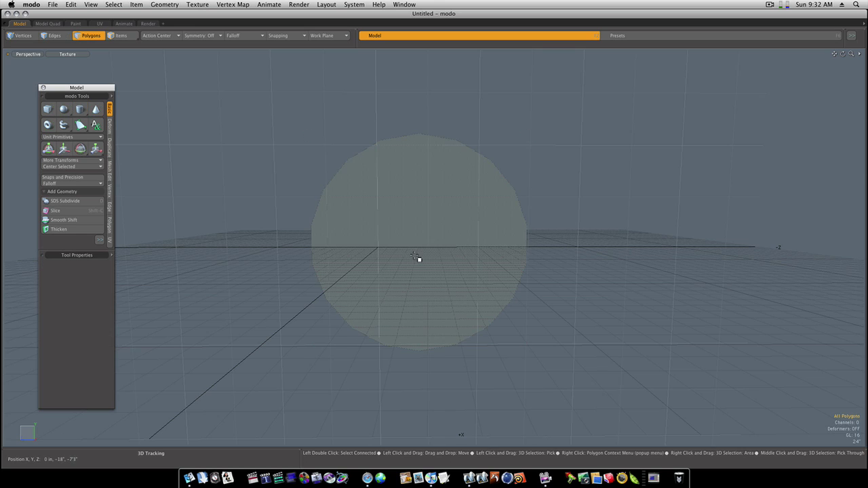
# Apply Spikey to the disc polygon to divide it into flat triangular wedges meeting at the centre.
pyautogui.click(418, 257)
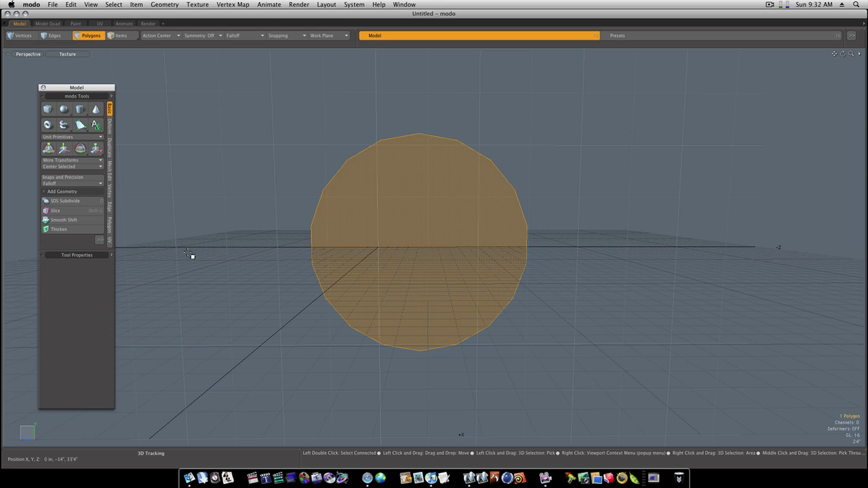
pyautogui.click(109, 224)
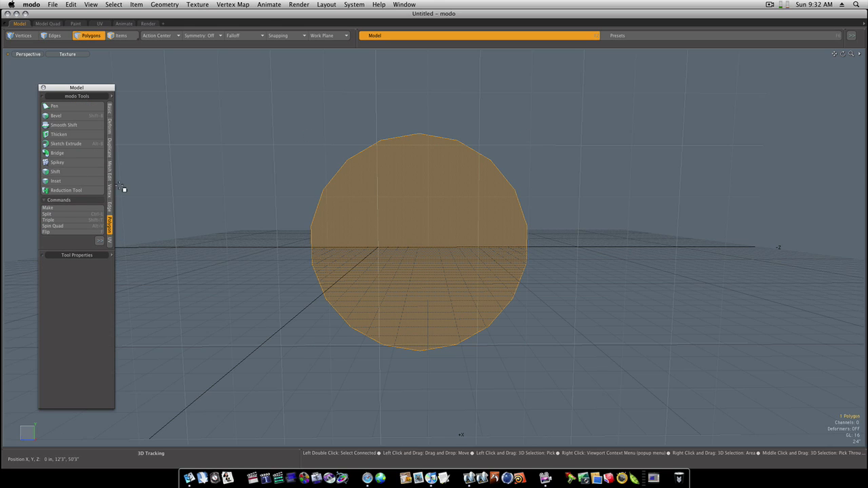
pyautogui.click(78, 163)
pyautogui.press('space')
pyautogui.click(562, 287)
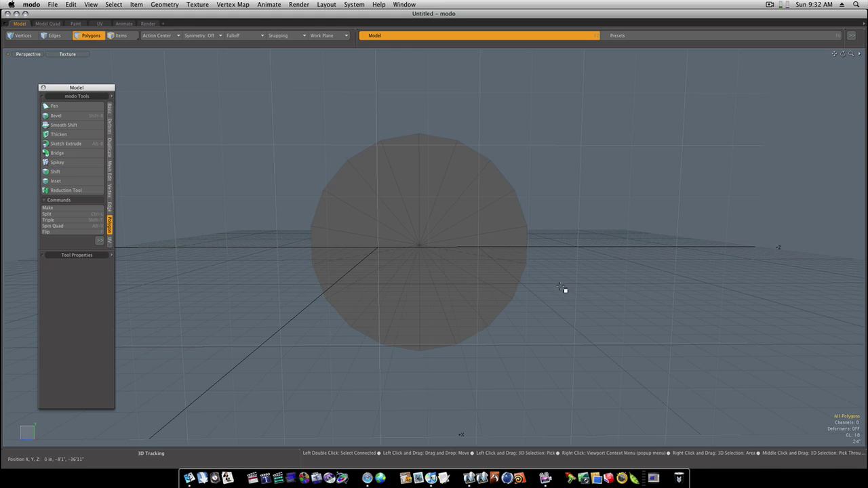
# Loop Slice all the wedges near the outer edge at about 12.5% to form a narrow rim ring.
pyautogui.moveTo(562, 287)
pyautogui.keyDown('alt'); pyautogui.mouseDown()
pyautogui.moveTo(533, 268)
pyautogui.moveTo(425, 240)
pyautogui.moveTo(428, 252)
pyautogui.moveTo(400, 236)
pyautogui.moveTo(415, 259)
pyautogui.mouseUp(); pyautogui.keyUp('alt')
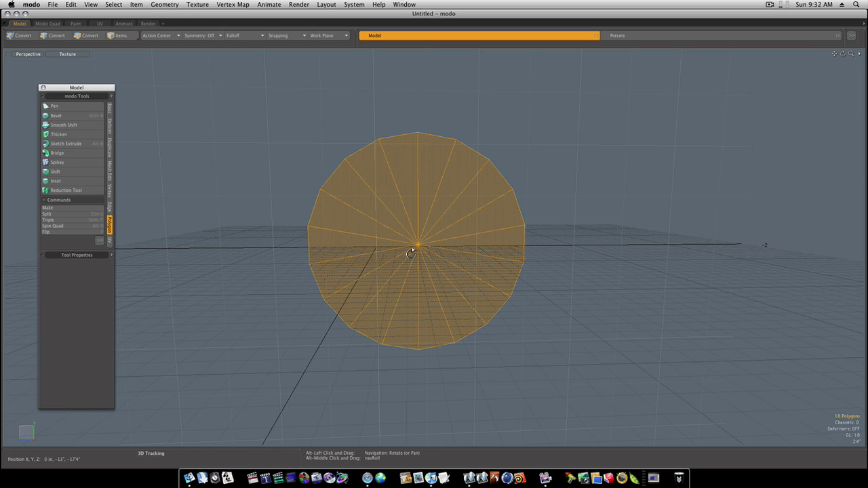
pyautogui.hotkey('alt', 'c')
pyautogui.moveTo(413, 256); pyautogui.dragTo(476, 260)
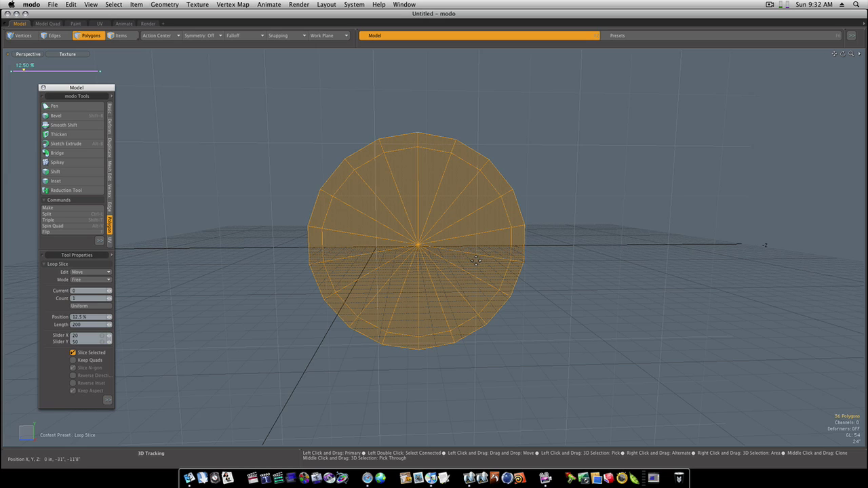
pyautogui.press('Escape')
pyautogui.press('Escape')
# Loop Slice the triangles inside the rim to form a small hub circle around the centre.
pyautogui.moveTo(409, 220)
pyautogui.mouseDown()
pyautogui.moveTo(411, 243)
pyautogui.moveTo(421, 238)
pyautogui.moveTo(406, 253)
pyautogui.moveTo(434, 241)
pyautogui.moveTo(494, 244)
pyautogui.mouseUp()
pyautogui.hotkey('alt', 'c')
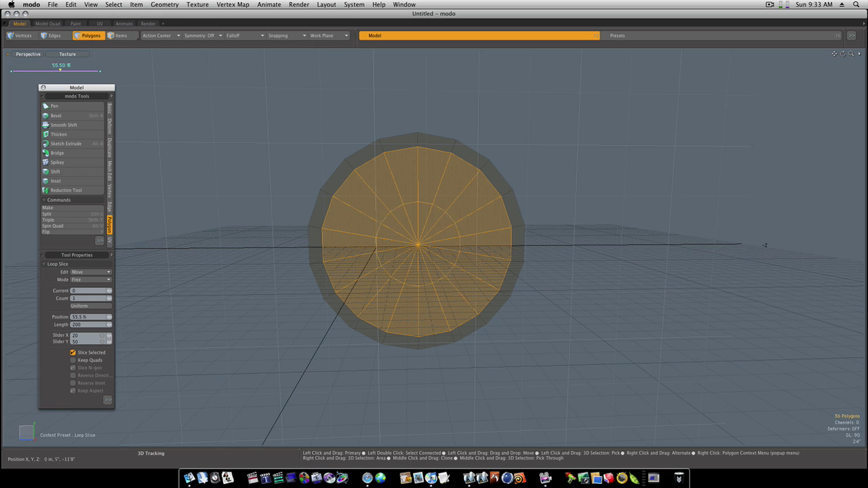
pyautogui.press('space')
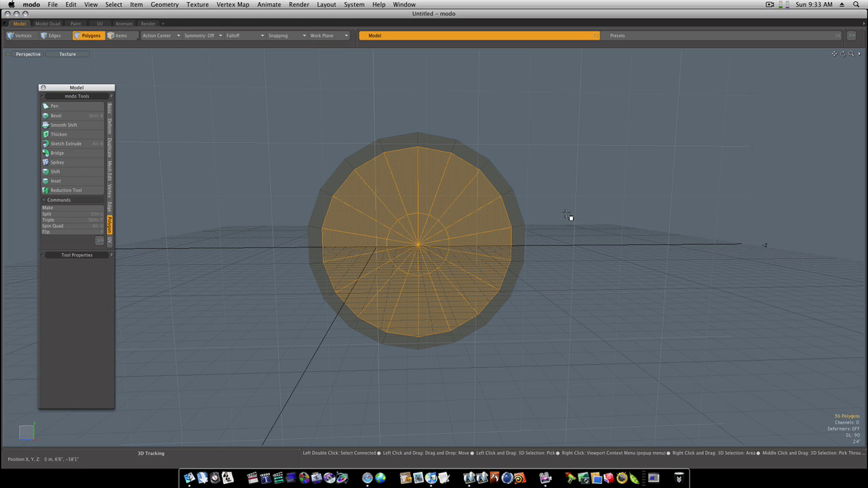
# Rotate the whole disc -10° about the X axis.
pyautogui.click(567, 215)
pyautogui.press('e')
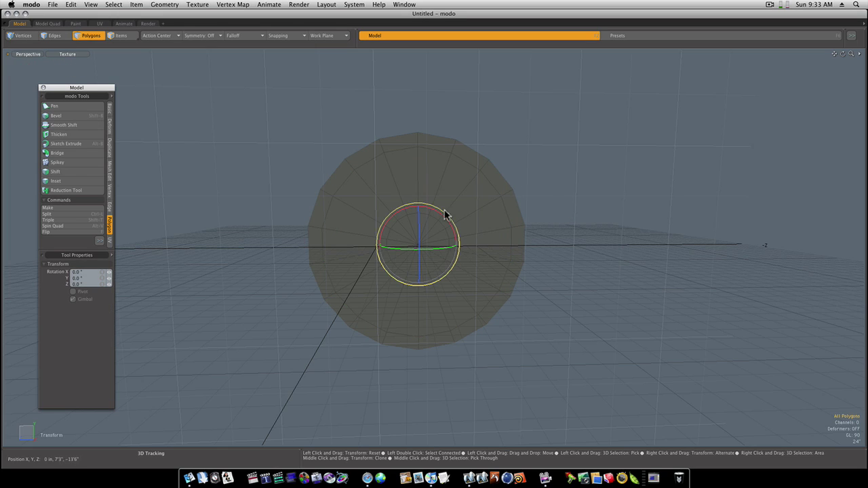
pyautogui.moveTo(444, 219); pyautogui.dragTo(446, 222)
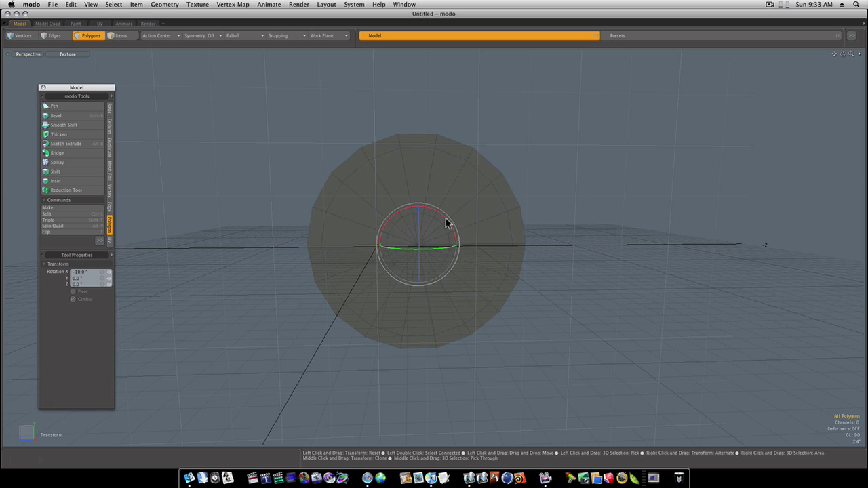
pyautogui.press('space')
# Try deleting six evenly spaced single wedges between the hub and the rim.
pyautogui.click(424, 190)
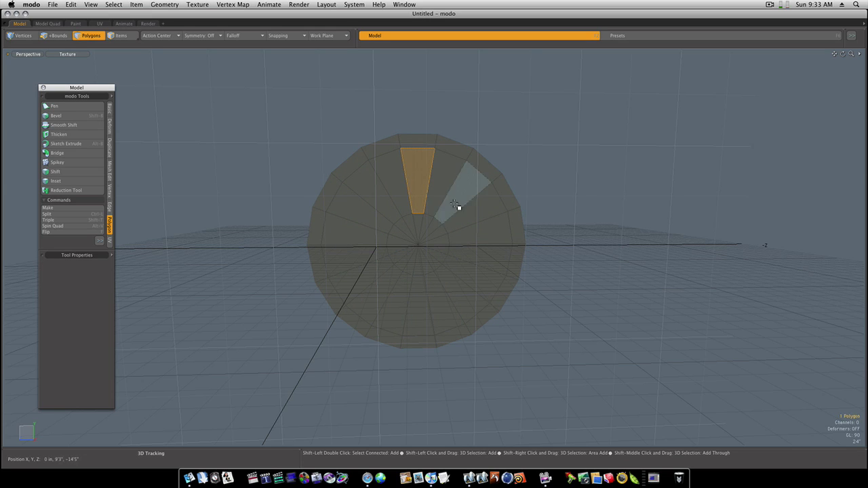
pyautogui.keyDown('shift'); pyautogui.click(464, 212); pyautogui.keyUp('shift')
pyautogui.keyDown('shift'); pyautogui.click(473, 270); pyautogui.keyUp('shift')
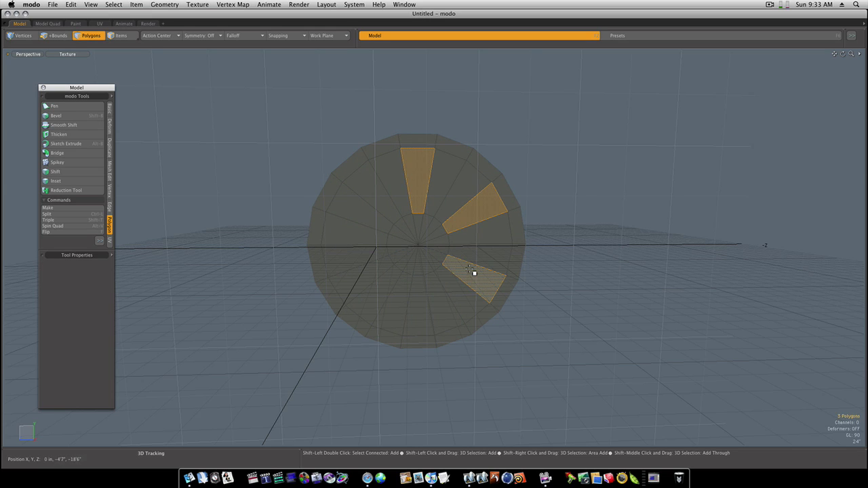
pyautogui.keyDown('shift'); pyautogui.click(426, 306); pyautogui.keyUp('shift')
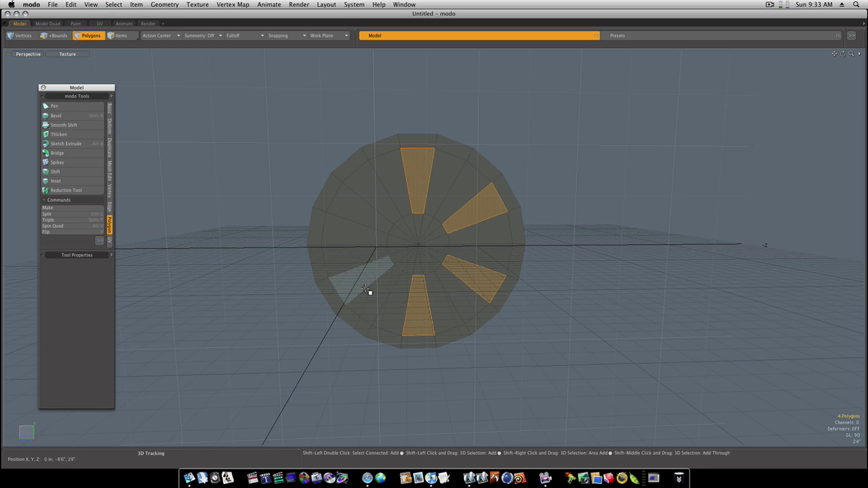
pyautogui.keyDown('shift'); pyautogui.click(367, 224); pyautogui.keyUp('shift')
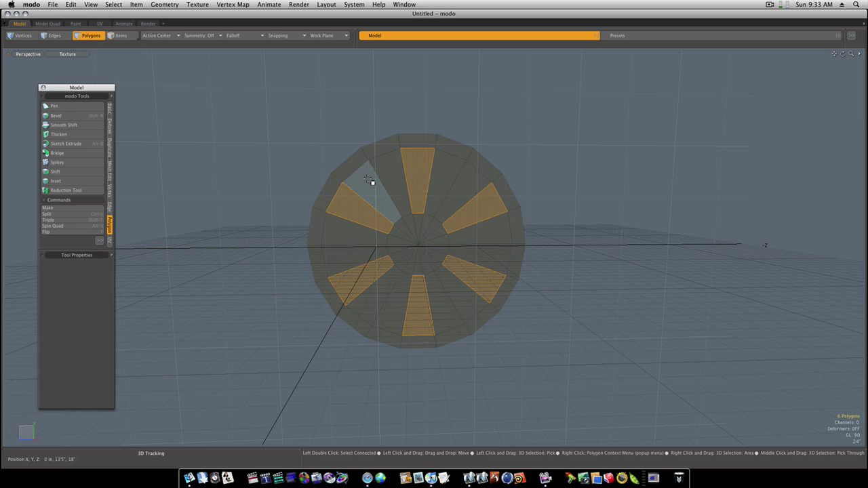
pyautogui.click(547, 136)
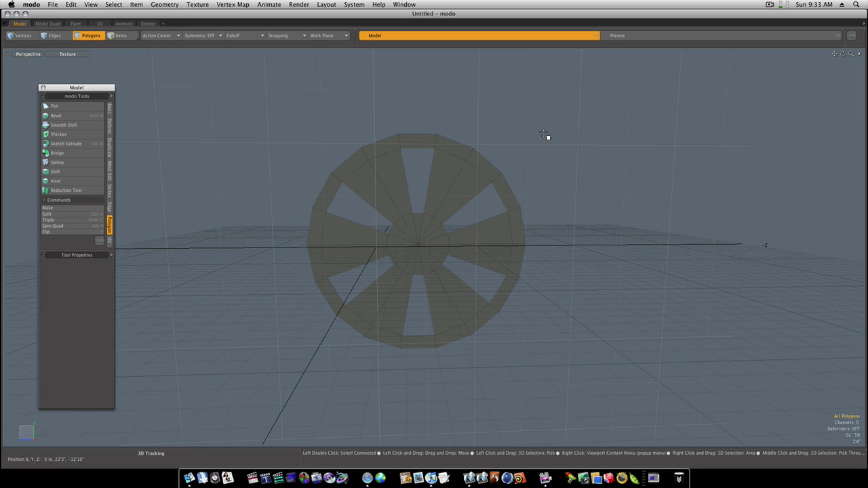
# Toggle the subdivision preview of the cut disc and undo the deletion of the six single wedges.
pyautogui.press('Tab')
pyautogui.press('Tab')
pyautogui.press('super+z')
pyautogui.press('super+z')
pyautogui.press('super+z')
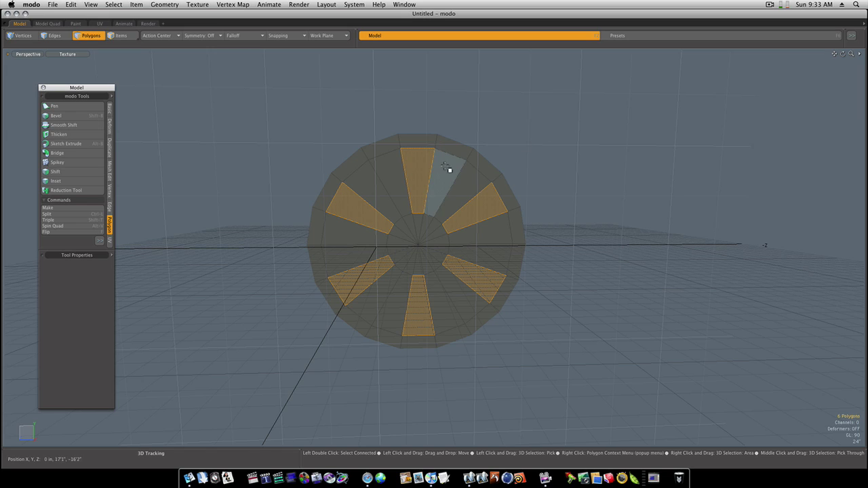
# Delete six pairs of neighbouring wedges between hub and rim to leave six spokes, and check the subdivided shape.
pyautogui.moveTo(398, 181); pyautogui.dragTo(384, 190)
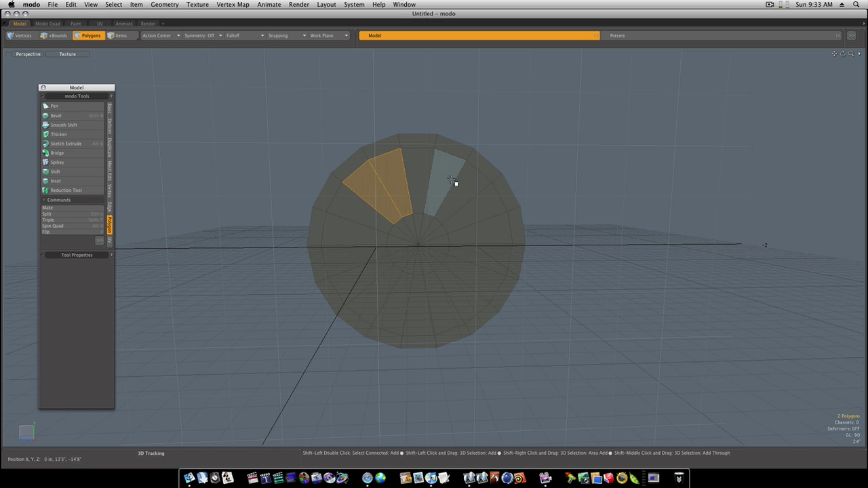
pyautogui.moveTo(453, 180)
pyautogui.keyDown('shift'); pyautogui.mouseDown()
pyautogui.moveTo(481, 237)
pyautogui.moveTo(481, 252)
pyautogui.moveTo(454, 287)
pyautogui.moveTo(405, 296)
pyautogui.moveTo(362, 283)
pyautogui.moveTo(363, 244)
pyautogui.mouseUp(); pyautogui.keyUp('shift')
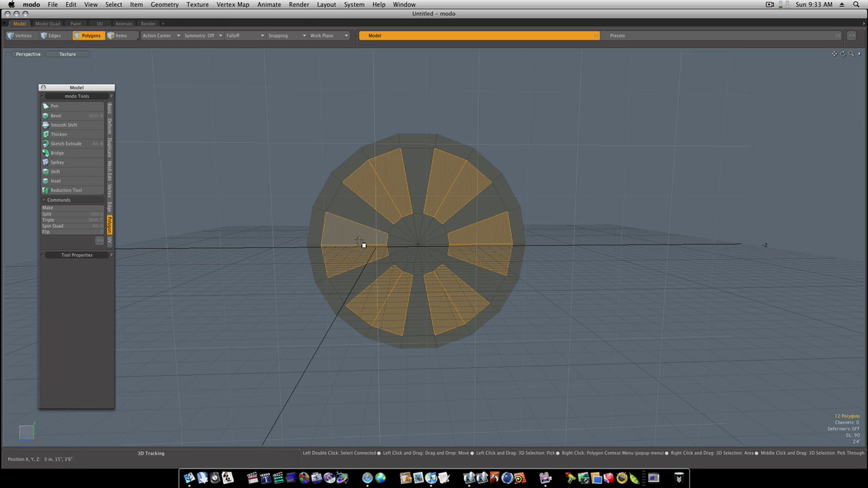
pyautogui.press('Delete')
pyautogui.press('super+z')
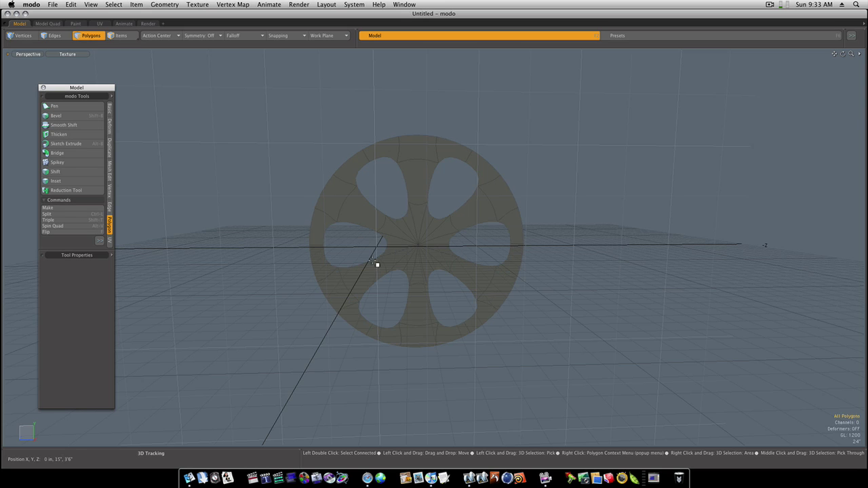
pyautogui.press('super+shift+z')
# Thicken the flat spoked wheel with Smooth Shift using a 20" offset.
pyautogui.keyDown('alt'); pyautogui.moveTo(397, 270); pyautogui.dragTo(440, 248); pyautogui.keyUp('alt')
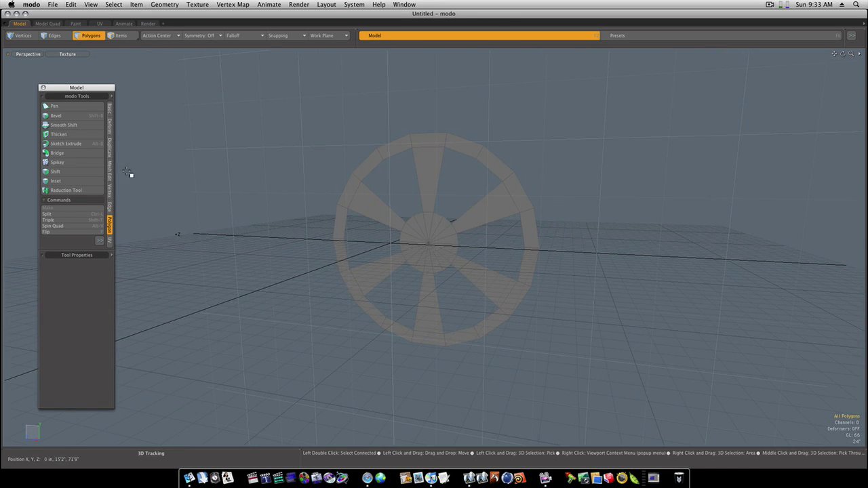
pyautogui.click(109, 108)
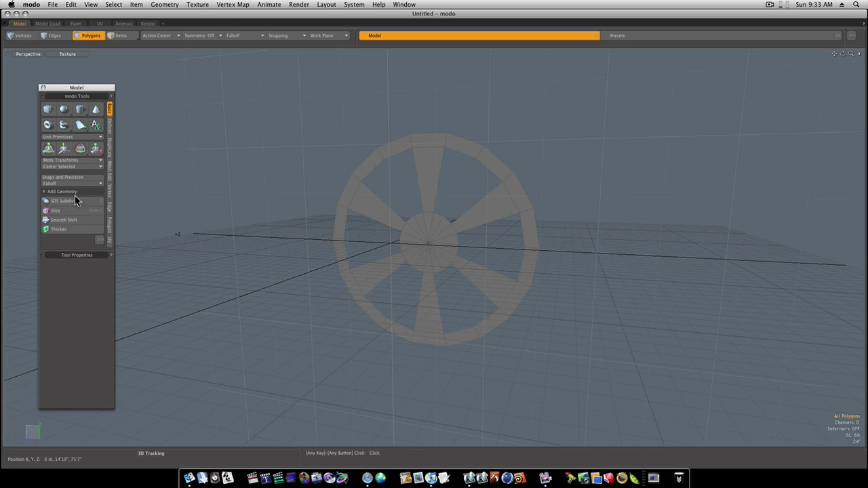
pyautogui.click(79, 219)
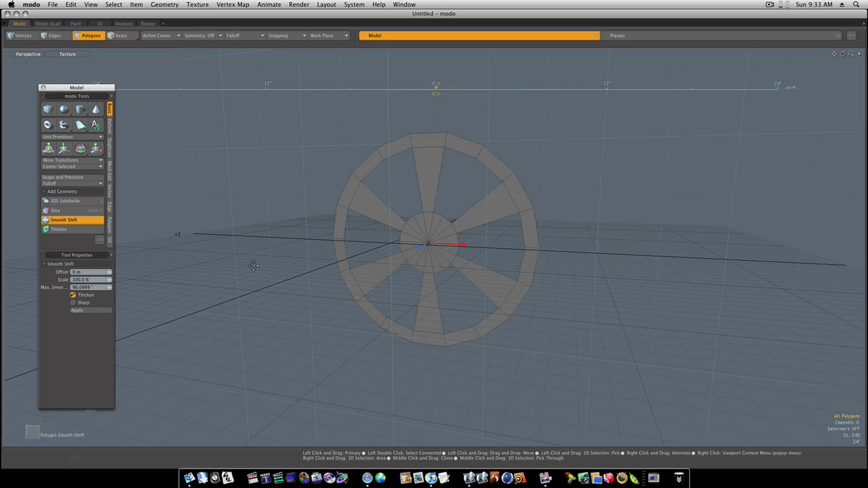
pyautogui.moveTo(461, 266)
pyautogui.keyDown('alt'); pyautogui.mouseDown()
pyautogui.moveTo(426, 269)
pyautogui.moveTo(410, 253)
pyautogui.mouseUp(); pyautogui.keyUp('alt')
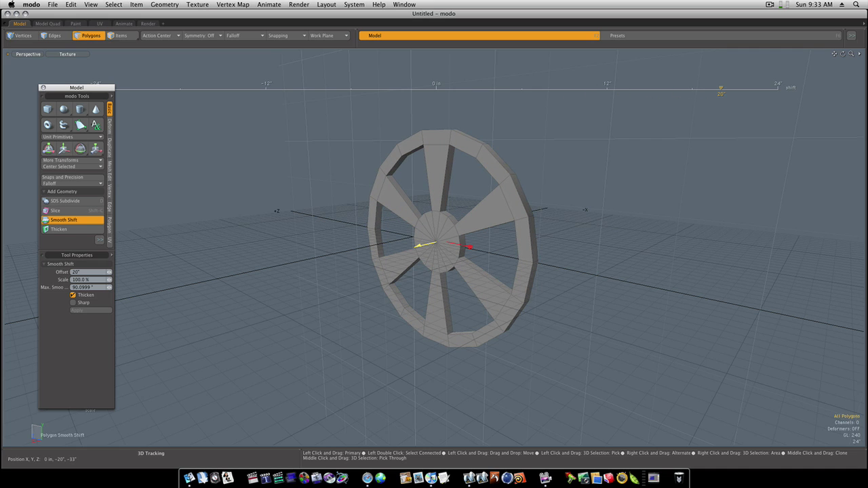
pyautogui.press('space')
# Select the full loop of rim polygons on one face of the thickened wheel and delete it.
pyautogui.keyDown('alt'); pyautogui.moveTo(570, 250); pyautogui.dragTo(450, 261); pyautogui.keyUp('alt')
pyautogui.click(404, 231)
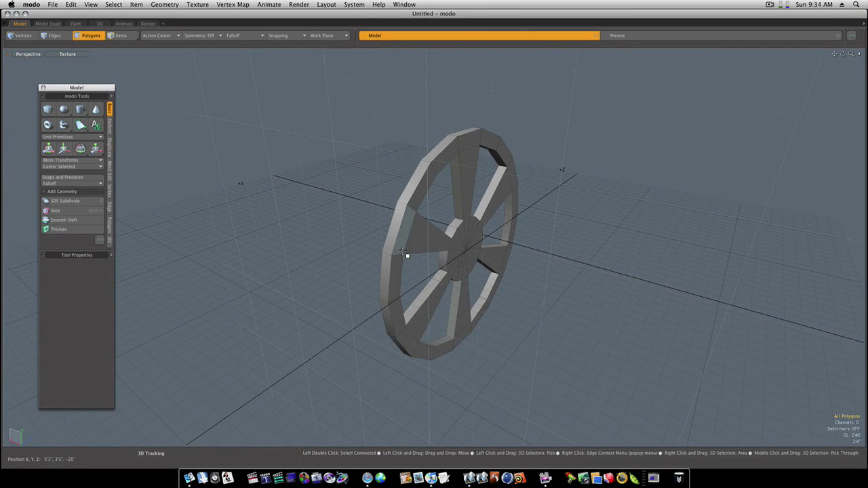
pyautogui.keyDown('shift'); pyautogui.click(398, 271); pyautogui.keyUp('shift')
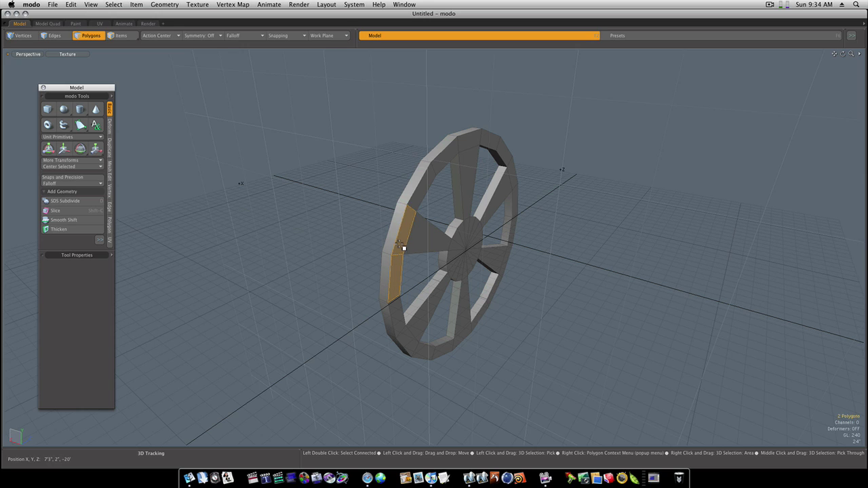
pyautogui.press('l')
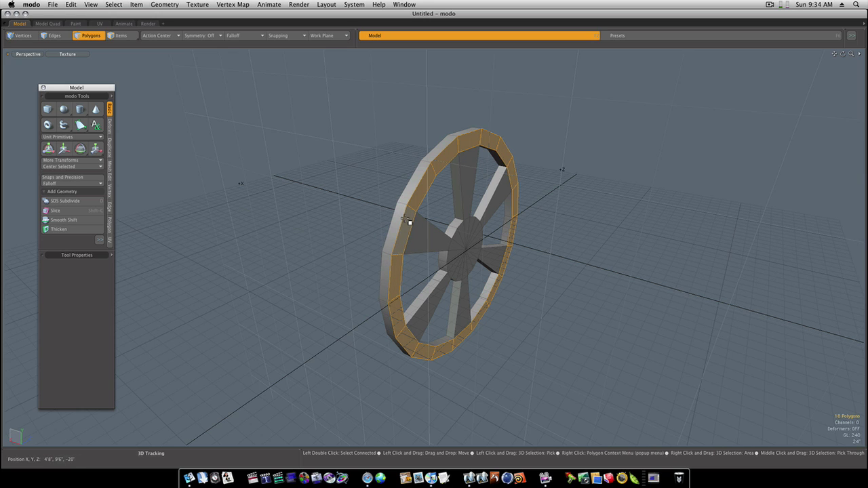
pyautogui.press('Delete')
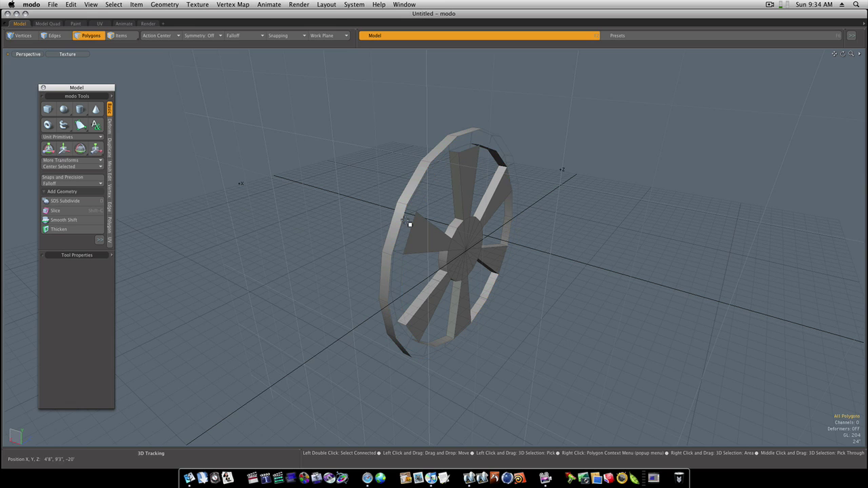
# Select the loop of polygons forming the wheel's outer circumference band and delete it.
pyautogui.keyDown('alt'); pyautogui.moveTo(521, 196); pyautogui.dragTo(541, 290); pyautogui.keyUp('alt')
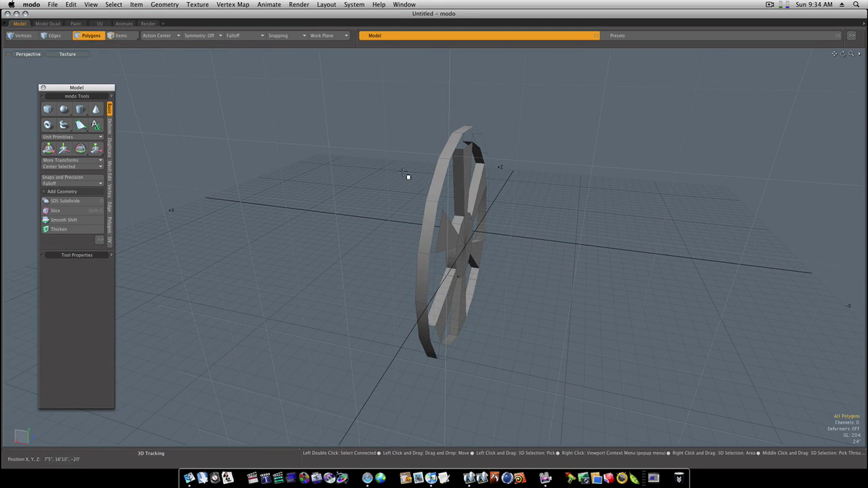
pyautogui.moveTo(432, 191); pyautogui.dragTo(432, 207)
pyautogui.press('l')
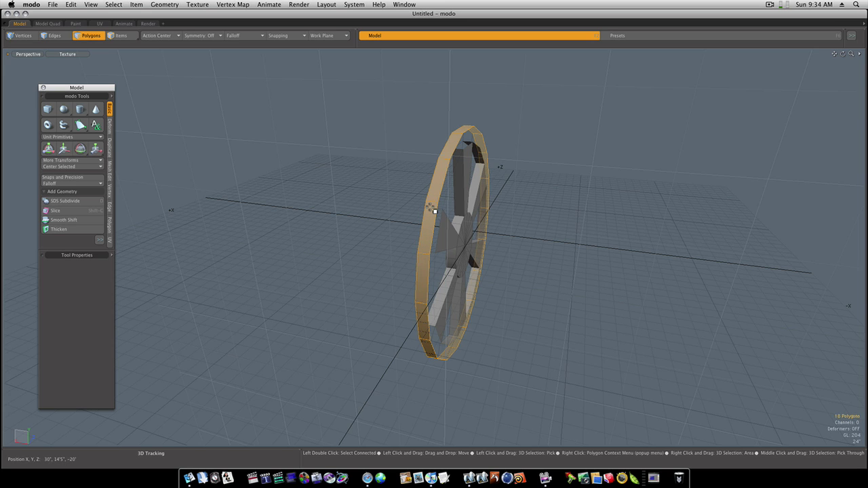
pyautogui.press('Delete')
# Select the full loop of edges around the outer rim on the wheel's spoked face.
pyautogui.keyDown('alt'); pyautogui.moveTo(431, 207); pyautogui.dragTo(475, 178); pyautogui.keyUp('alt')
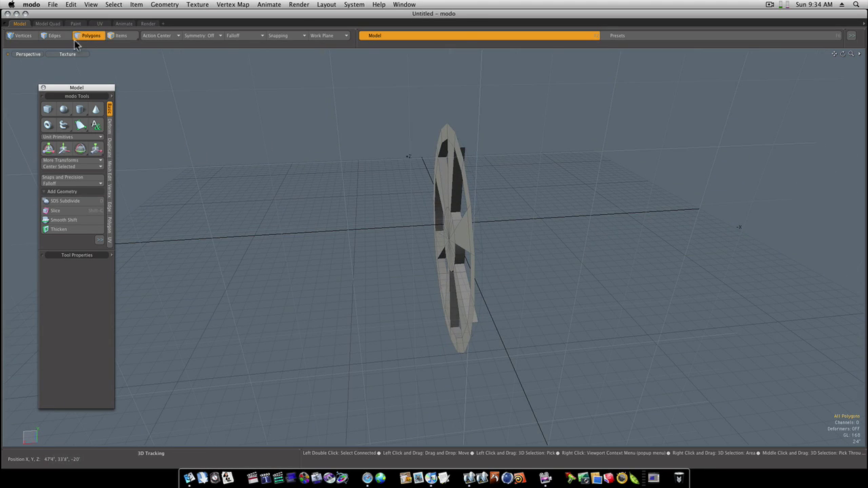
pyautogui.click(55, 36)
pyautogui.doubleClick(462, 171)
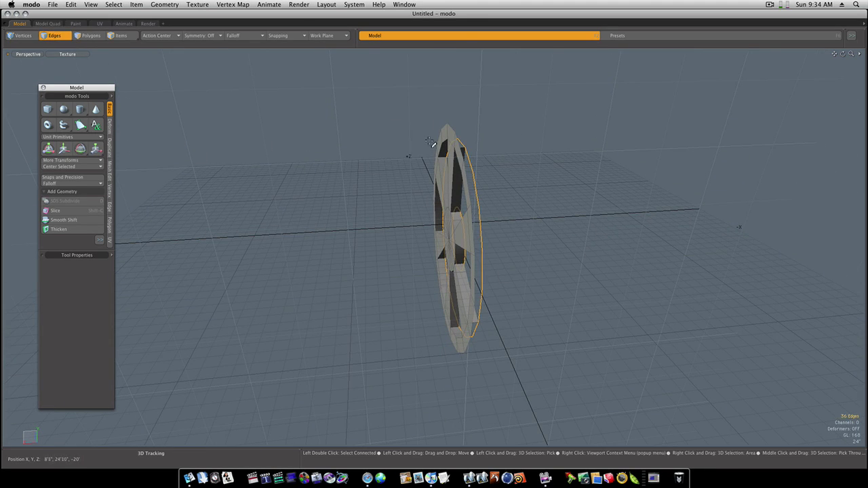
pyautogui.doubleClick(461, 166)
pyautogui.moveTo(458, 164)
pyautogui.keyDown('alt'); pyautogui.mouseDown()
pyautogui.moveTo(491, 170)
pyautogui.moveTo(465, 171)
pyautogui.mouseUp(); pyautogui.keyUp('alt')
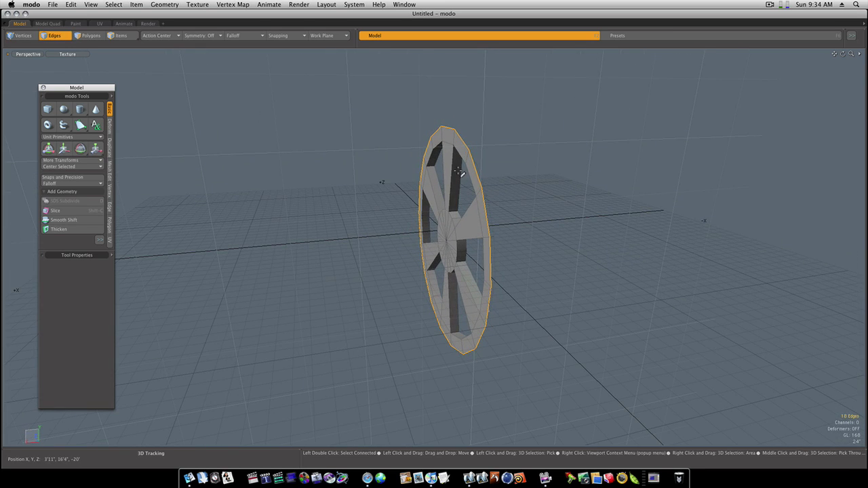
# Edge Extend the outer rim loop along X, then extend it again and scale the new loop to 104%.
pyautogui.hotkey('shift', 'x')
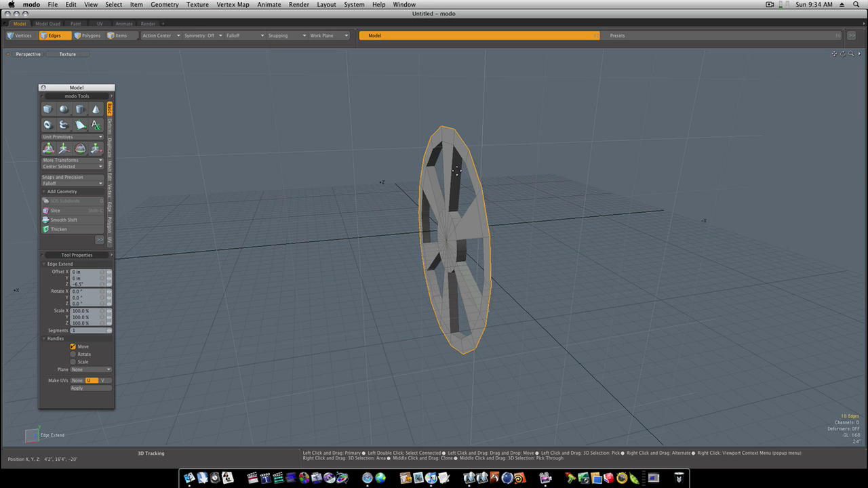
pyautogui.click(369, 193)
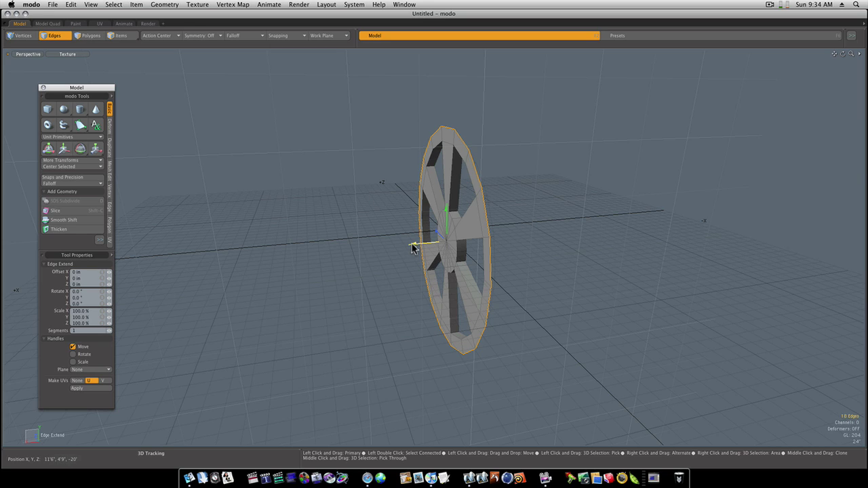
pyautogui.moveTo(412, 245)
pyautogui.mouseDown()
pyautogui.moveTo(405, 235)
pyautogui.moveTo(404, 252)
pyautogui.mouseUp()
pyautogui.keyDown('shift'); pyautogui.click(387, 253); pyautogui.keyUp('shift')
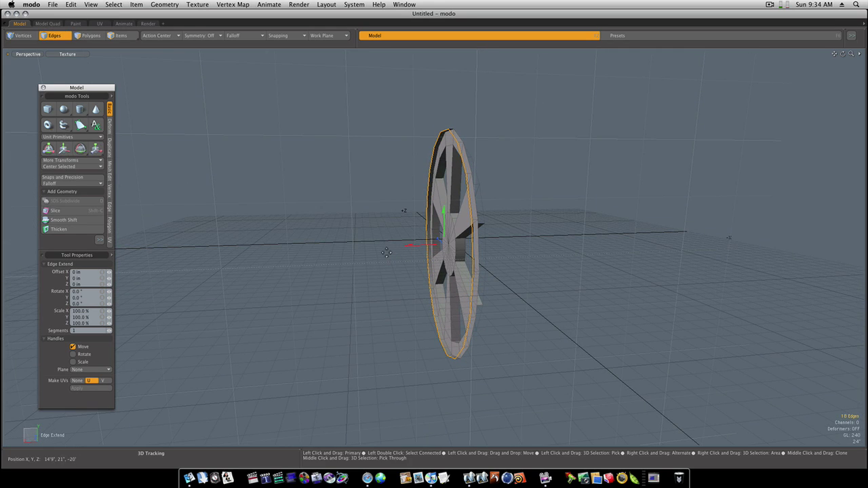
pyautogui.press('h')
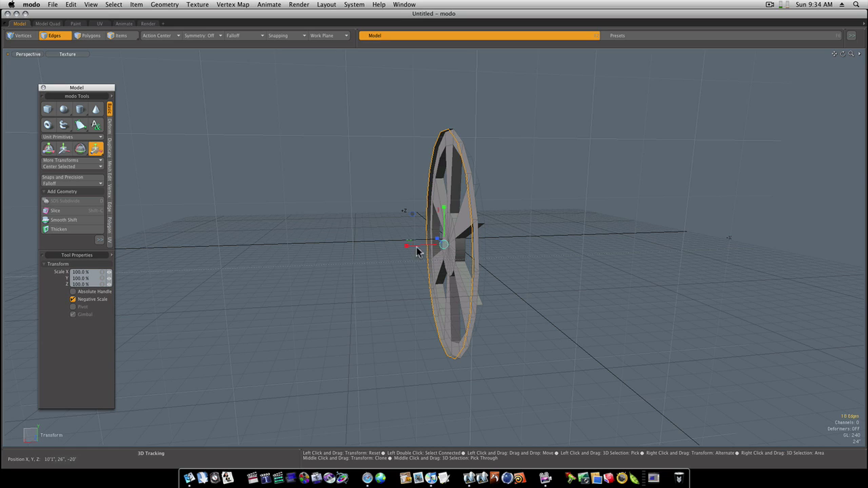
pyautogui.moveTo(443, 247); pyautogui.dragTo(447, 247)
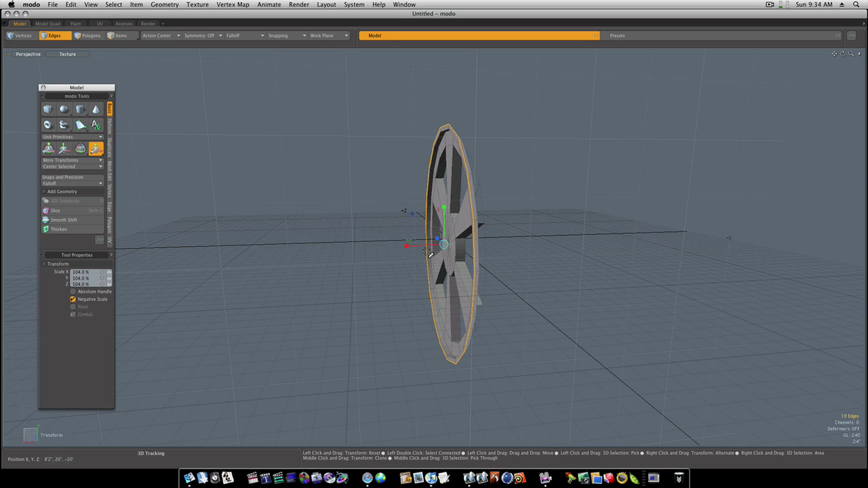
pyautogui.press('space')
# Edge Extend the enlarged rim loop 10" along X, then extend it again and scale the new loop slightly outward.
pyautogui.press('z')
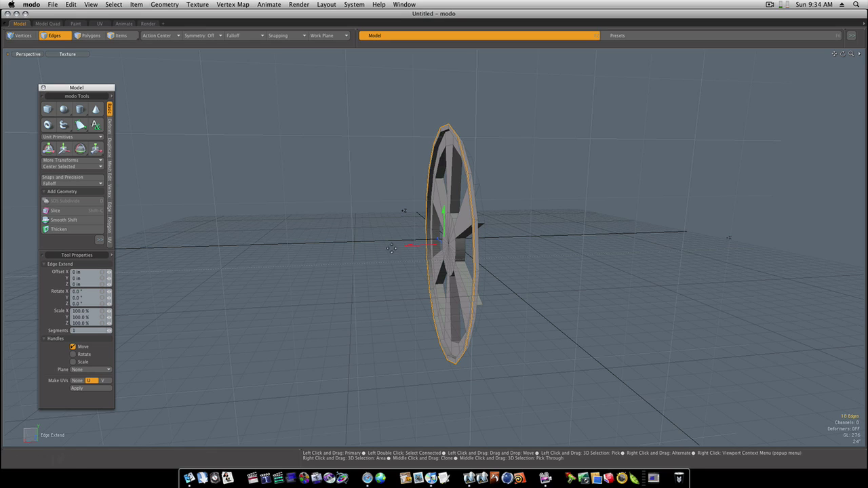
pyautogui.moveTo(410, 245); pyautogui.dragTo(405, 245)
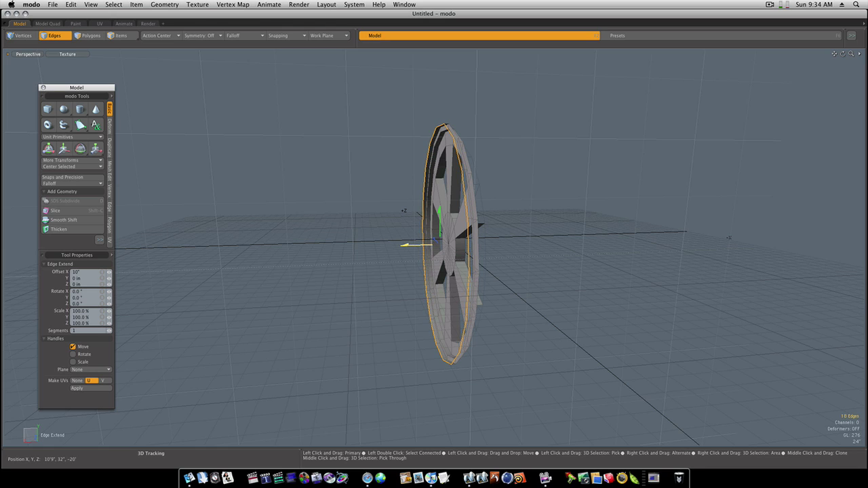
pyautogui.keyDown('shift'); pyautogui.click(394, 258); pyautogui.keyUp('shift')
pyautogui.press('y')
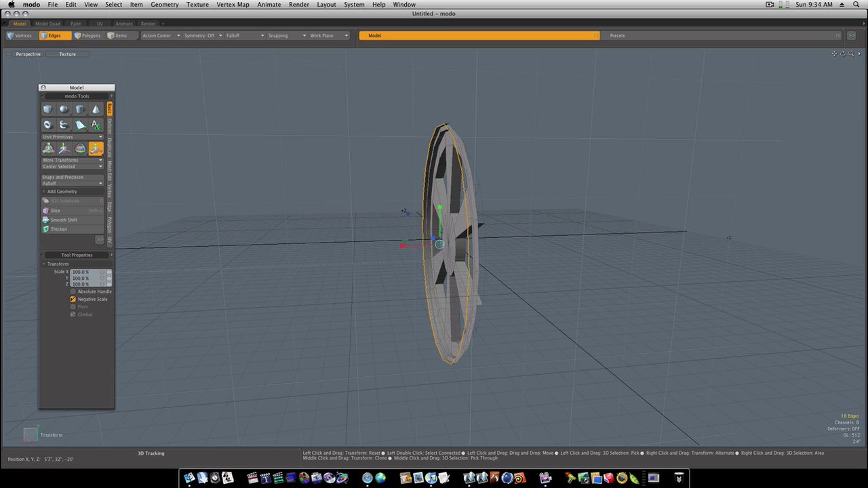
pyautogui.moveTo(440, 244); pyautogui.dragTo(443, 245)
pyautogui.press('q')
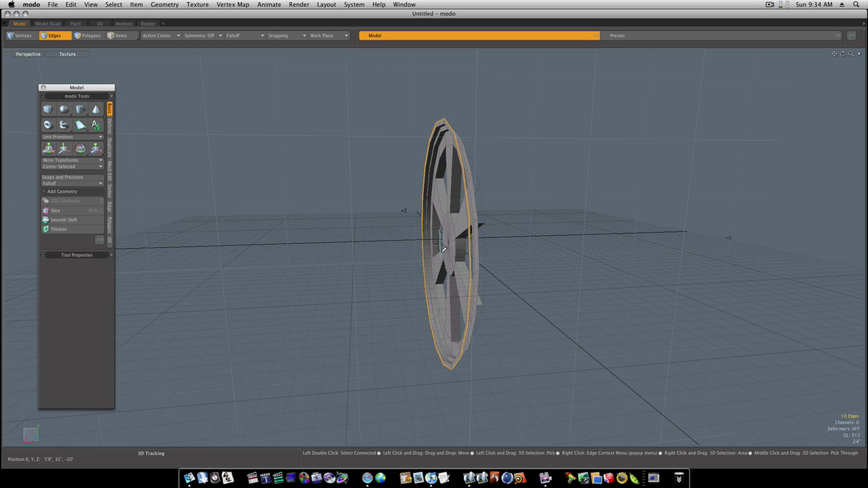
# Edge Extend the outermost rim loop back along X to close off the rim, and check the subdivided shape.
pyautogui.hotkey('shift', 'x')
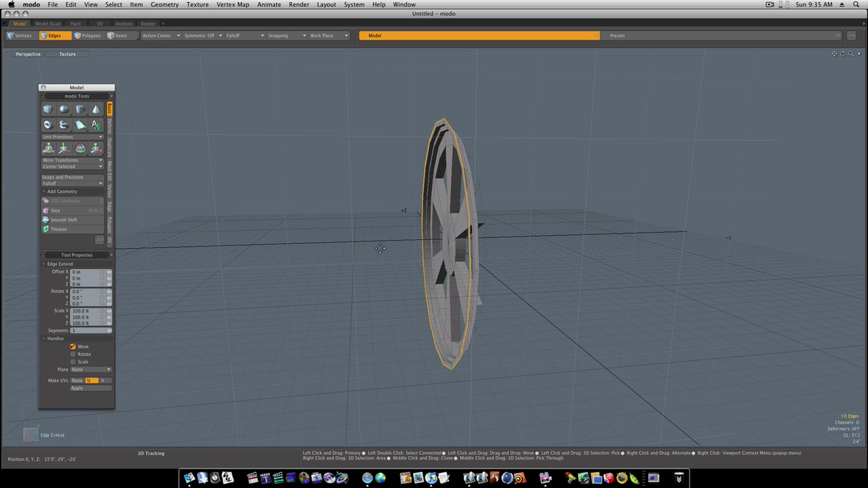
pyautogui.click(416, 257)
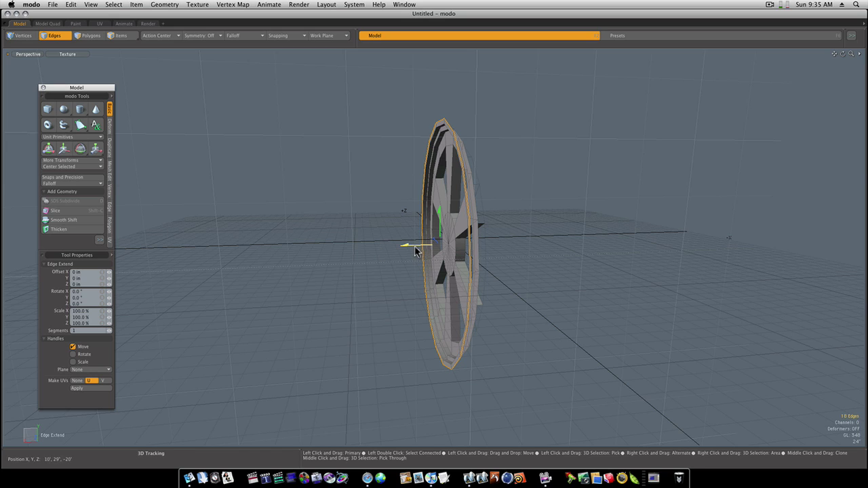
pyautogui.moveTo(411, 246)
pyautogui.mouseDown()
pyautogui.moveTo(418, 249)
pyautogui.moveTo(413, 245)
pyautogui.moveTo(397, 260)
pyautogui.moveTo(378, 258)
pyautogui.moveTo(387, 265)
pyautogui.moveTo(416, 248)
pyautogui.mouseUp()
pyautogui.press('space')
pyautogui.click(359, 291)
pyautogui.keyDown('alt'); pyautogui.moveTo(359, 291); pyautogui.dragTo(406, 297); pyautogui.keyUp('alt')
pyautogui.press('Tab')
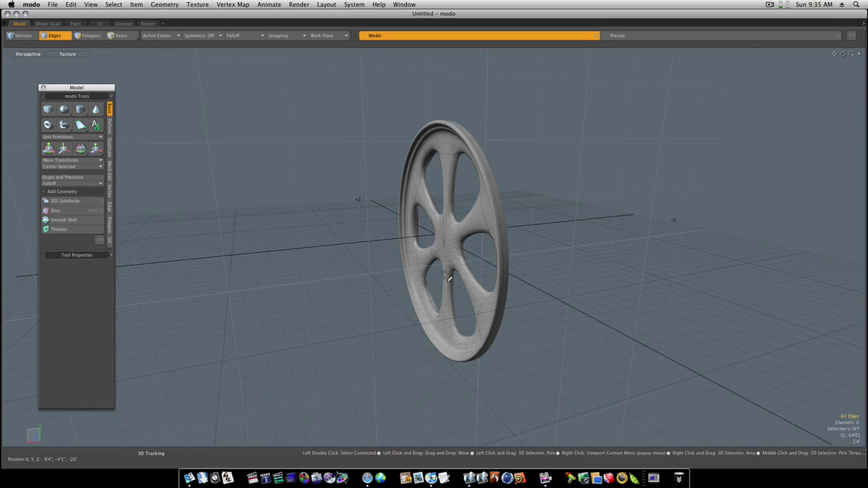
pyautogui.keyDown('alt'); pyautogui.moveTo(447, 277); pyautogui.dragTo(460, 196); pyautogui.keyUp('alt')
pyautogui.press('Tab')
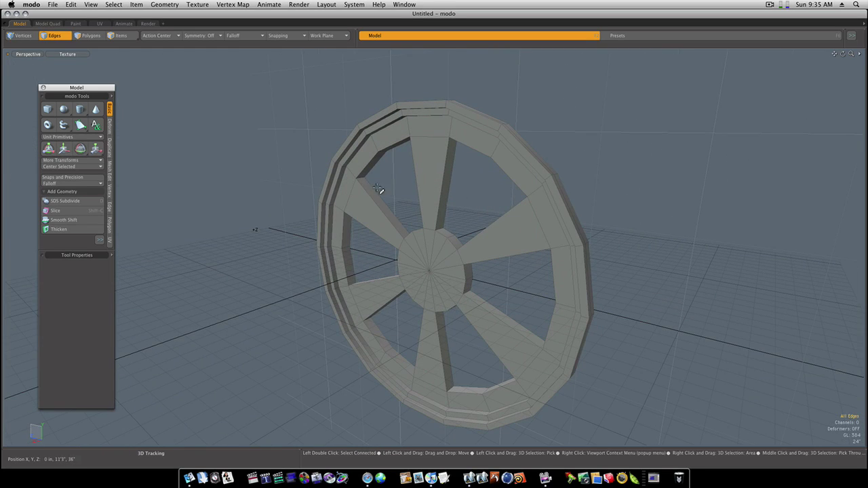
# Select the loops of inner wall polygons around the two upper openings between the spokes.
pyautogui.press('3')
pyautogui.click(366, 181)
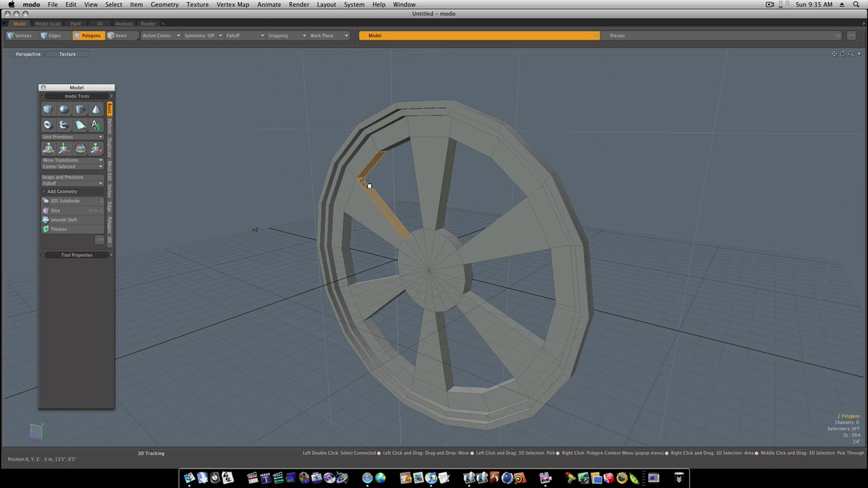
pyautogui.press('l')
pyautogui.keyDown('shift'); pyautogui.click(446, 194); pyautogui.keyUp('shift')
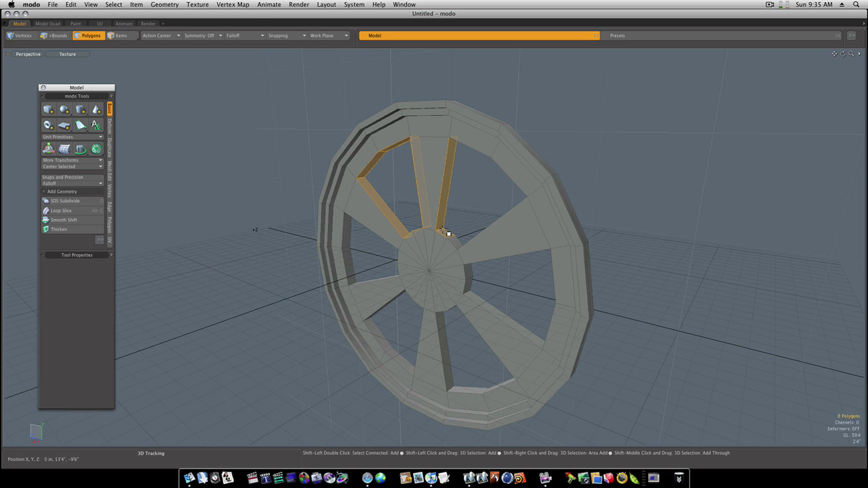
pyautogui.press('Up')
# Loop Slice the selected walls of both upper openings in Symmetry mode with a count of 2 at 20%.
pyautogui.hotkey('alt', 'c')
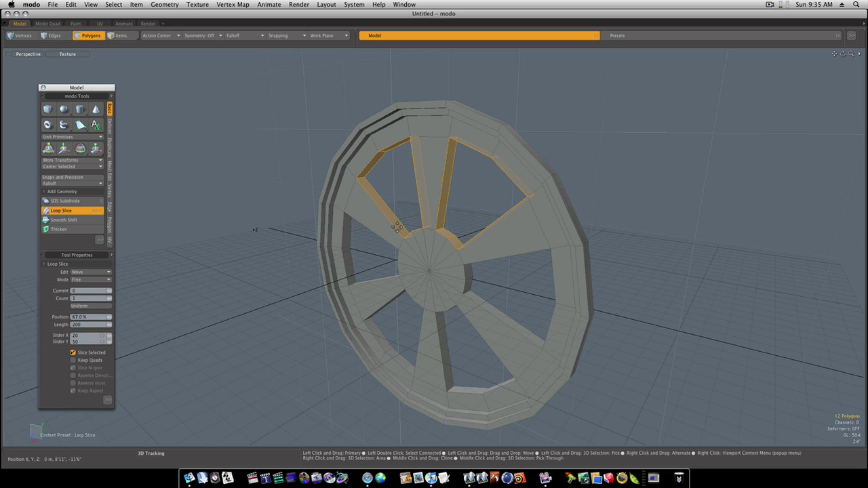
pyautogui.click(90, 280)
pyautogui.click(99, 296)
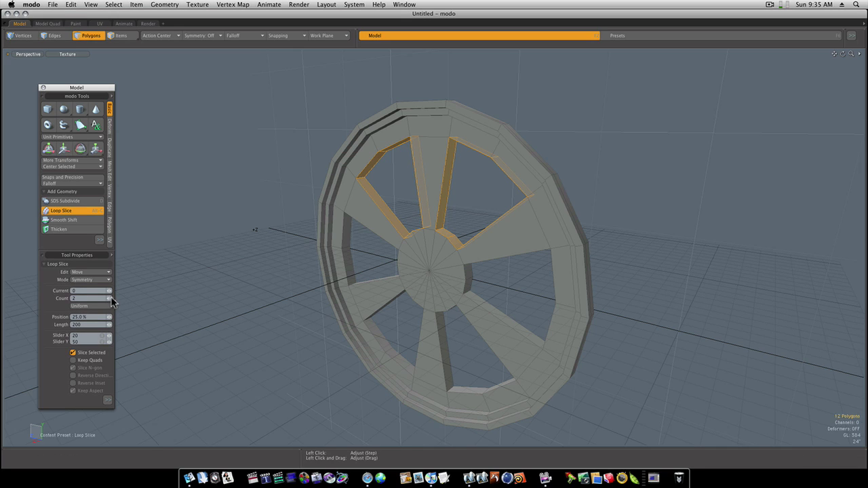
pyautogui.click(286, 303)
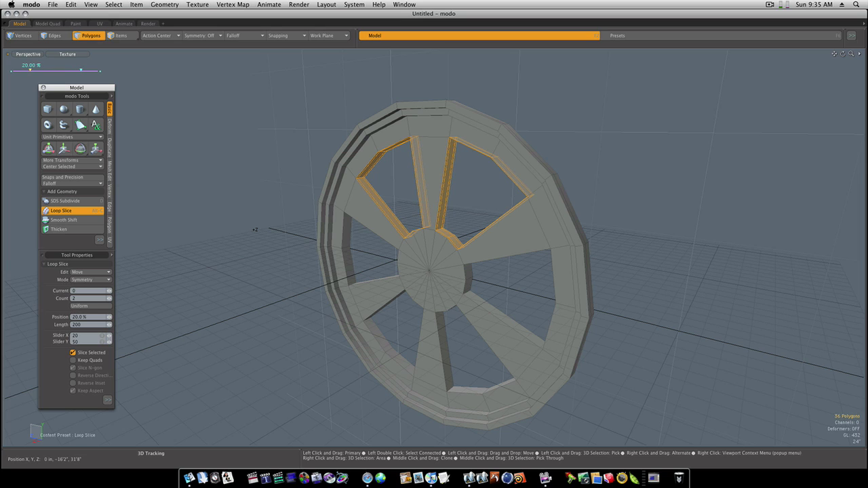
pyautogui.press('space')
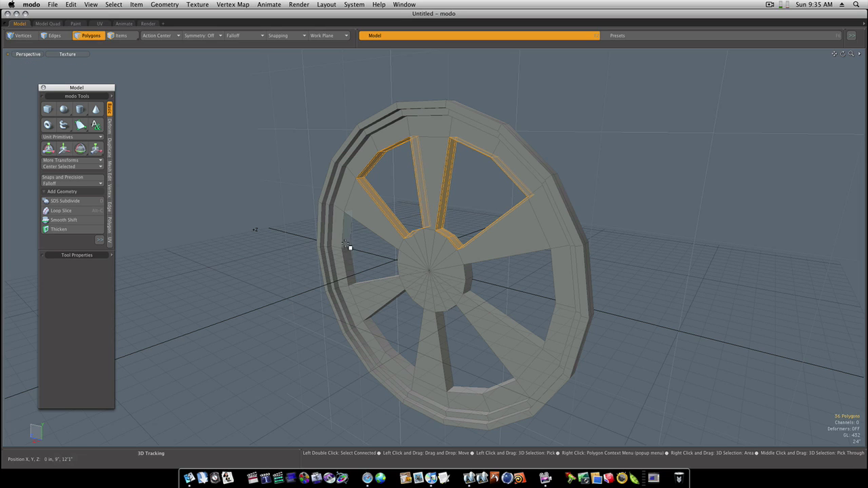
# Select the loops of inner wall polygons around the four remaining openings between the spokes.
pyautogui.click(348, 255)
pyautogui.press('l')
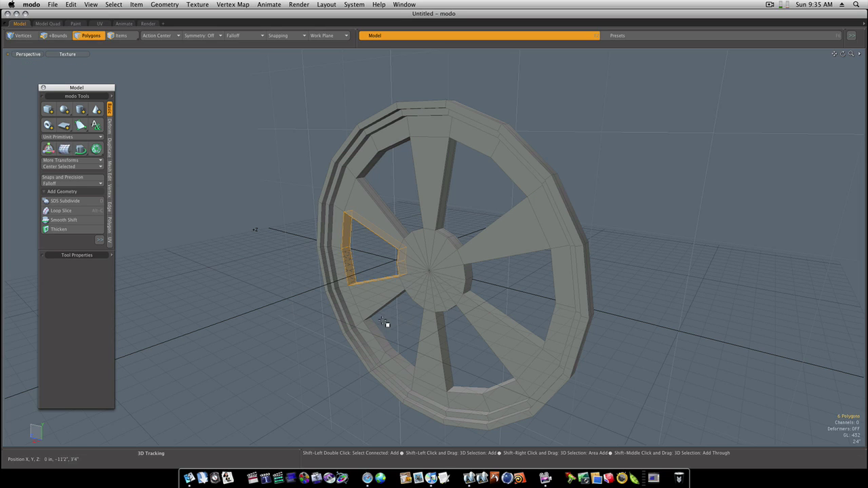
pyautogui.keyDown('shift'); pyautogui.click(380, 339); pyautogui.keyUp('shift')
pyautogui.press('l')
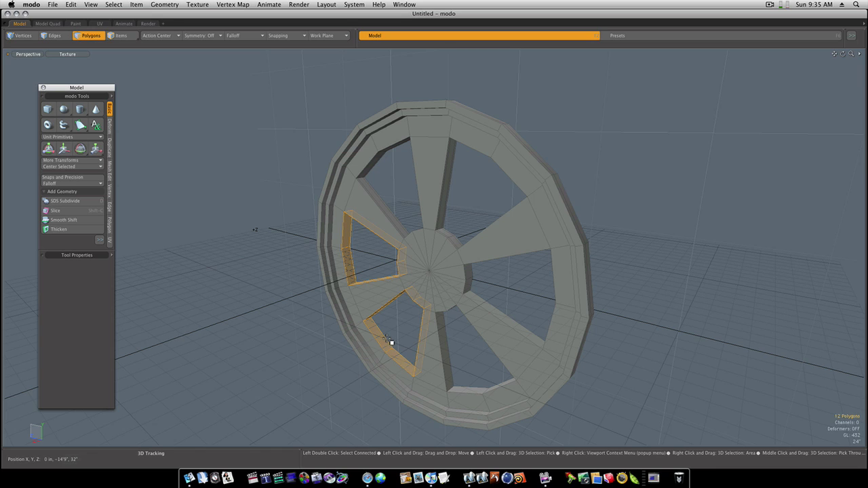
pyautogui.keyDown('shift'); pyautogui.click(453, 386); pyautogui.keyUp('shift')
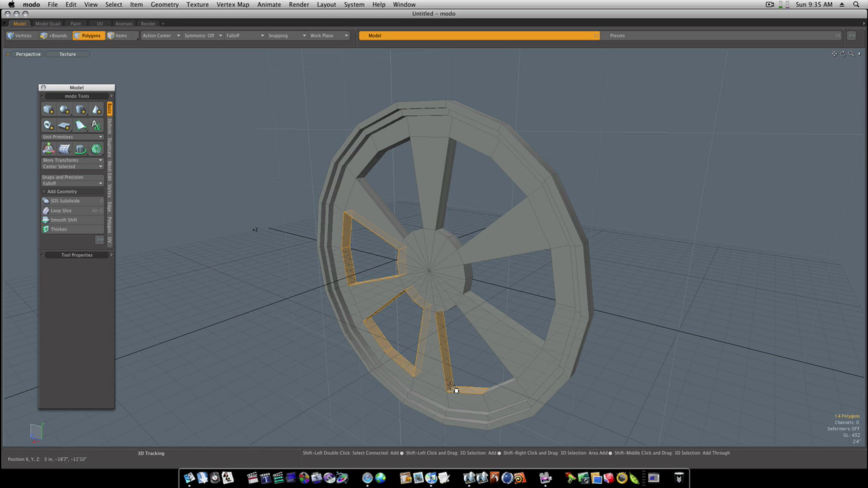
pyautogui.press('l')
pyautogui.press('shift')
pyautogui.press('l')
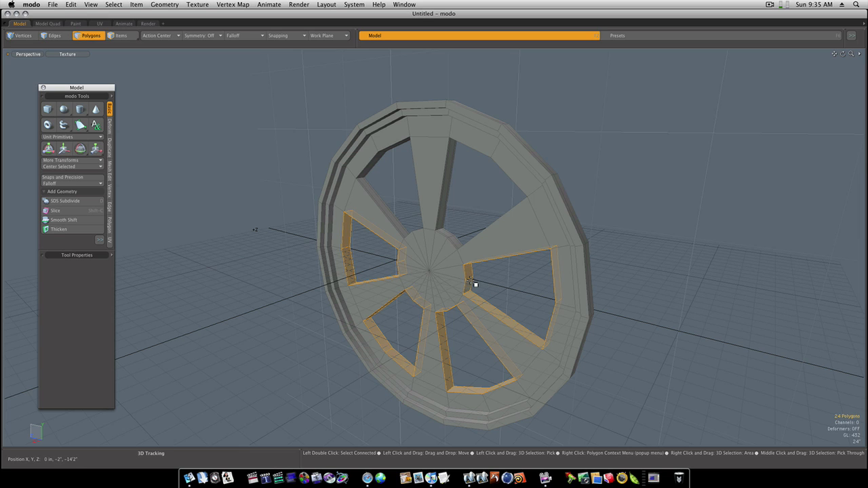
# Loop Slice the walls of the four selected openings with two symmetric slices, and check the subdivided shape.
pyautogui.hotkey('alt', 'c')
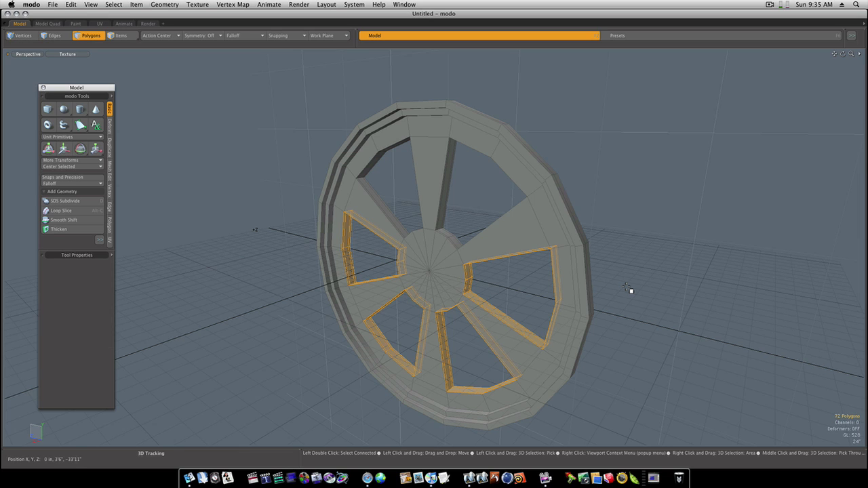
pyautogui.click(629, 289)
pyautogui.press('Tab')
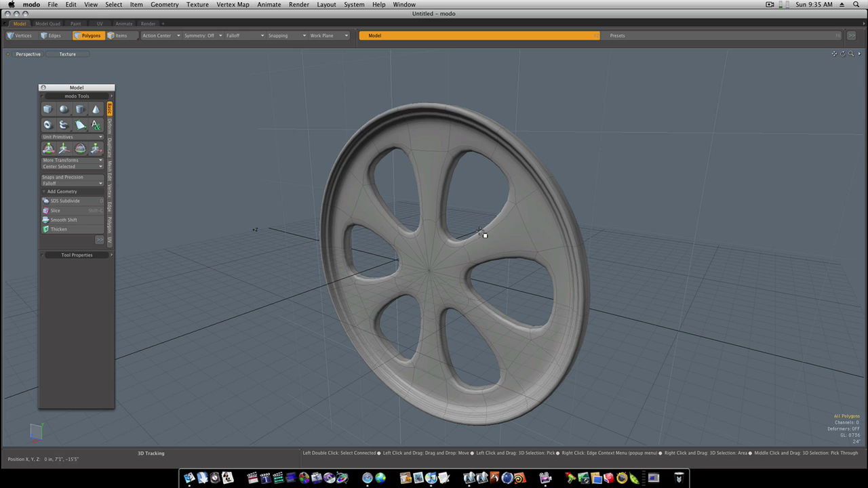
pyautogui.press('Tab')
# Select the loops of polygons wrapping around all six spokes, including their faces and side walls.
pyautogui.click(366, 199)
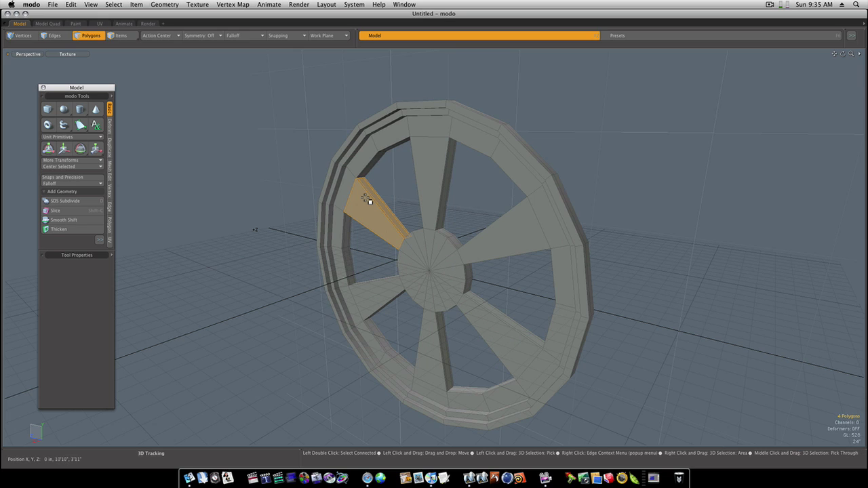
pyautogui.keyDown('shift'); pyautogui.moveTo(424, 190); pyautogui.dragTo(453, 193); pyautogui.keyUp('shift')
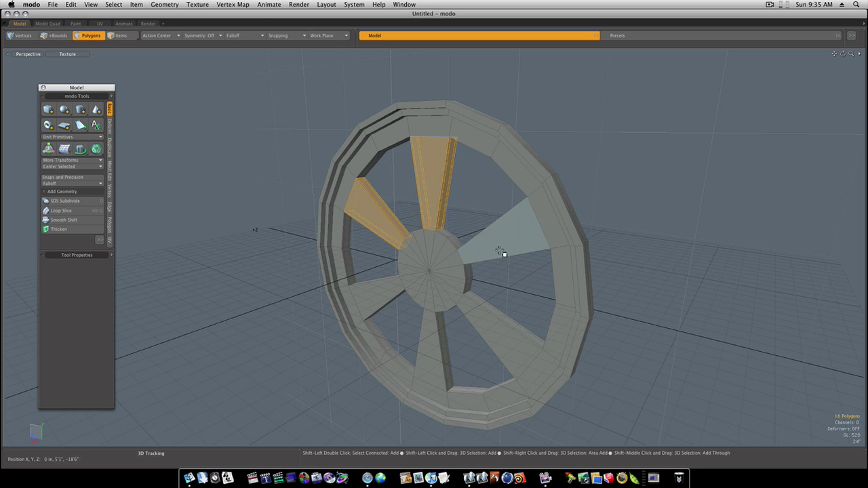
pyautogui.keyDown('alt'); pyautogui.moveTo(497, 251); pyautogui.dragTo(498, 238); pyautogui.keyUp('alt')
pyautogui.keyDown('shift'); pyautogui.click(503, 242); pyautogui.keyUp('shift')
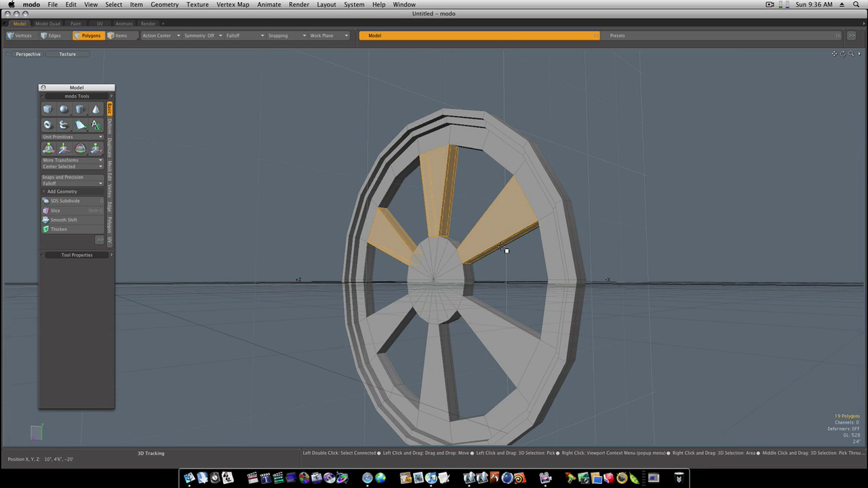
pyautogui.press('shift')
pyautogui.keyDown('shift'); pyautogui.click(407, 336); pyautogui.keyUp('shift')
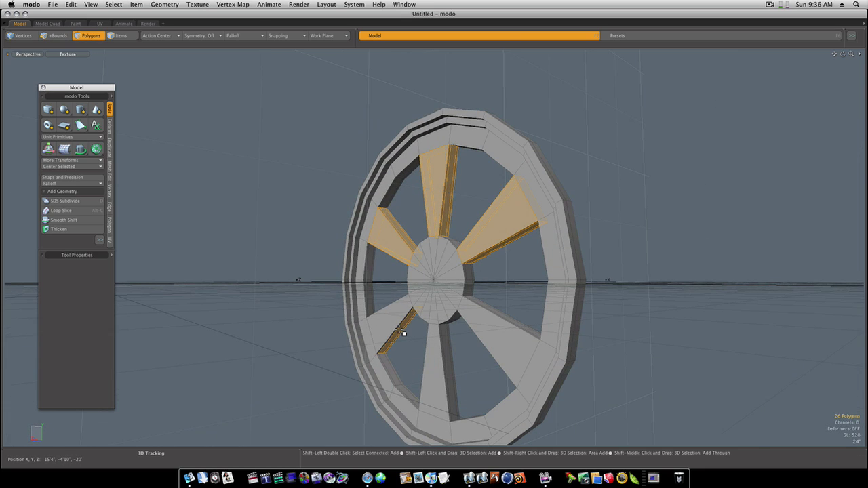
pyautogui.keyDown('shift'); pyautogui.click(443, 366); pyautogui.keyUp('shift')
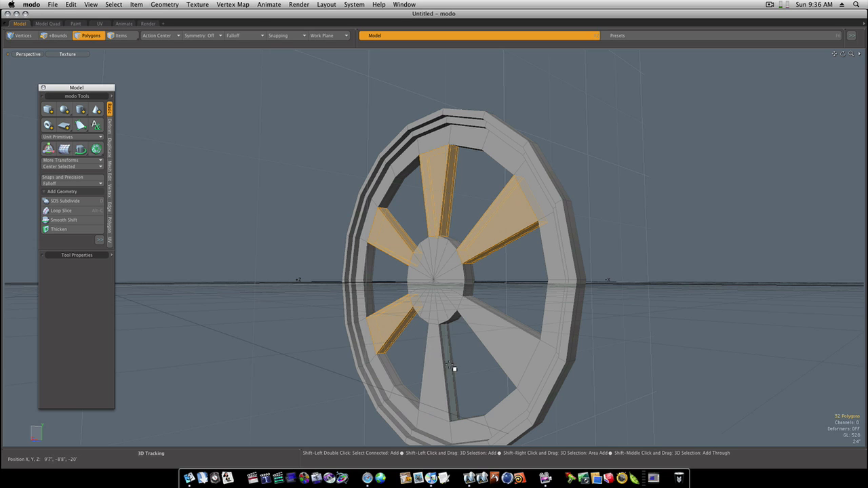
pyautogui.press('shift')
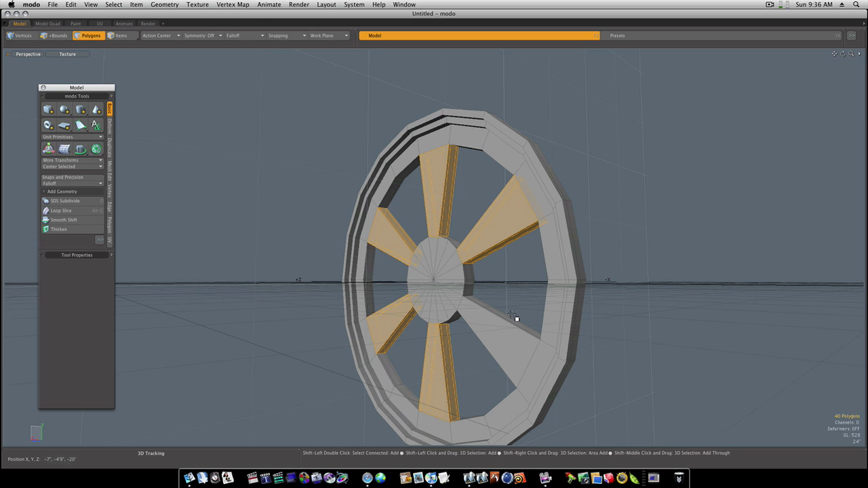
pyautogui.keyDown('shift'); pyautogui.click(508, 323); pyautogui.keyUp('shift')
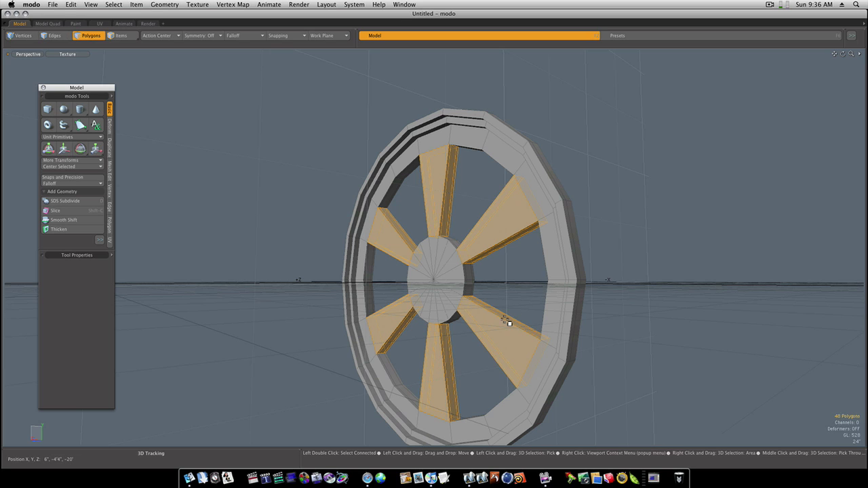
# Loop Slice the selected spoke polygons in Symmetry mode with a count of 2 at 4.0%, then clear the selection and turn on subdivision.
pyautogui.hotkey('alt', 'c')
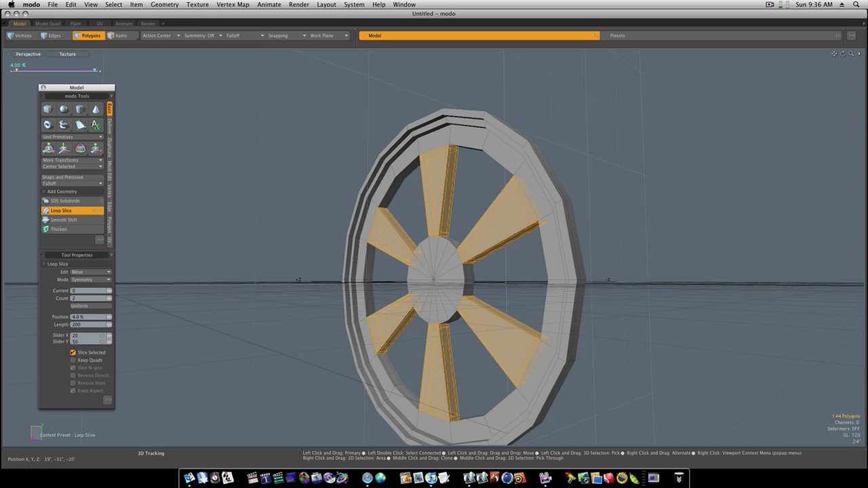
pyautogui.press('q')
pyautogui.press('Escape')
pyautogui.press('Tab')
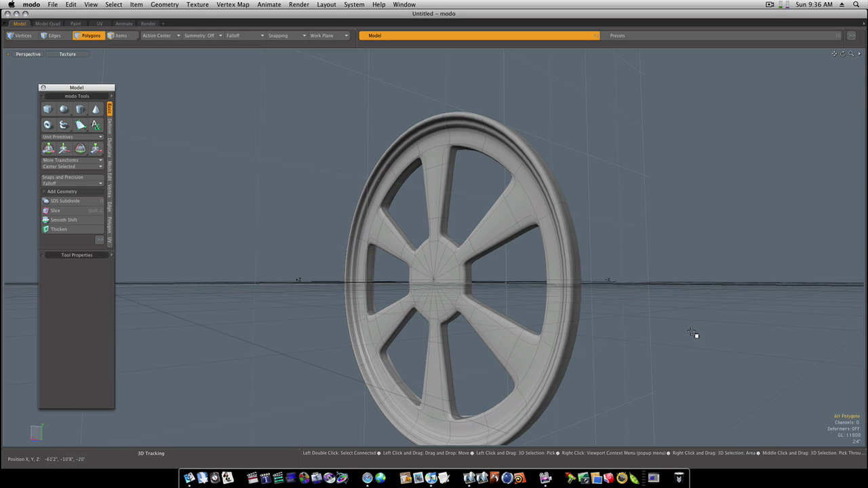
# Turn off subdivision and bridge the outer rim's edge loop to the inner edge loop on the open back of the wheel.
pyautogui.keyDown('alt'); pyautogui.moveTo(556, 310); pyautogui.dragTo(462, 318); pyautogui.keyUp('alt')
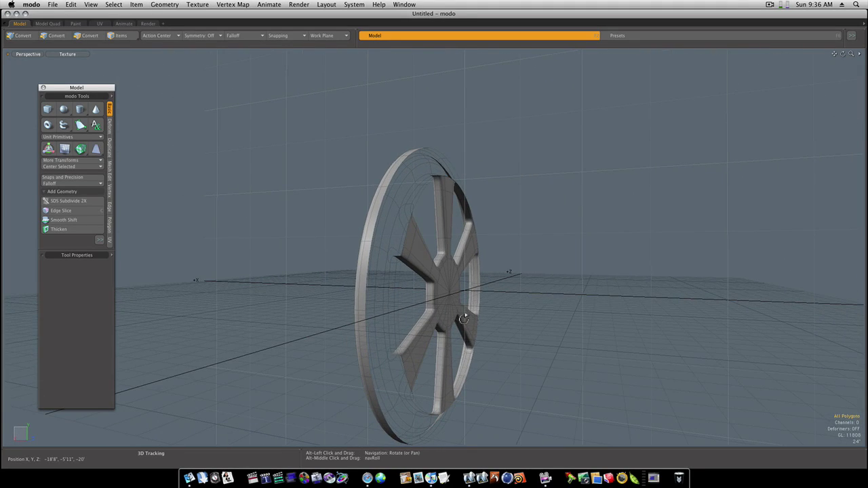
pyautogui.press('Tab')
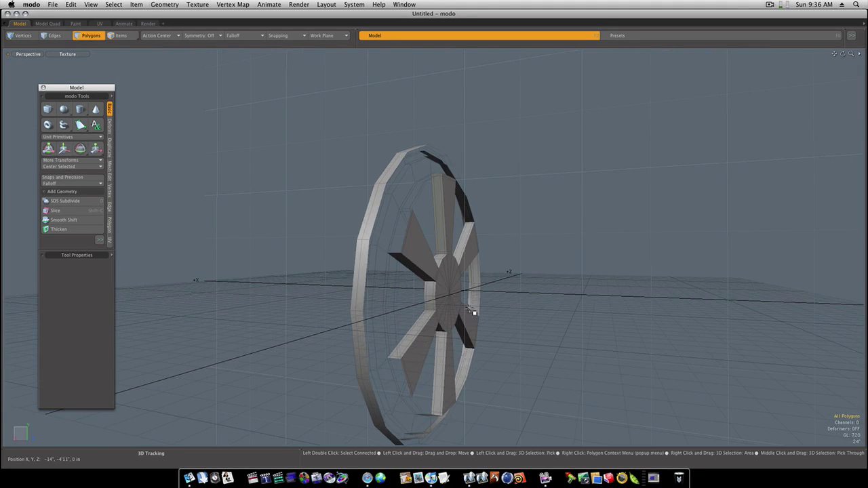
pyautogui.press('space')
pyautogui.press('space')
pyautogui.doubleClick(382, 203)
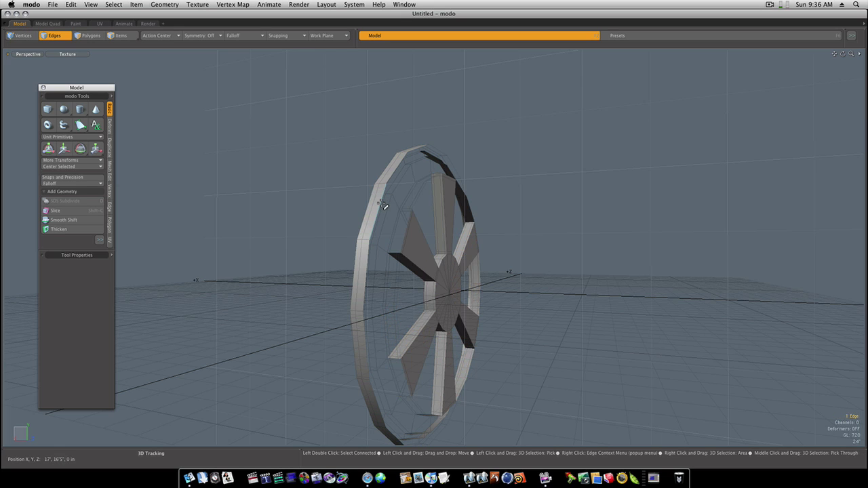
pyautogui.keyDown('shift'); pyautogui.doubleClick(410, 227); pyautogui.keyUp('shift')
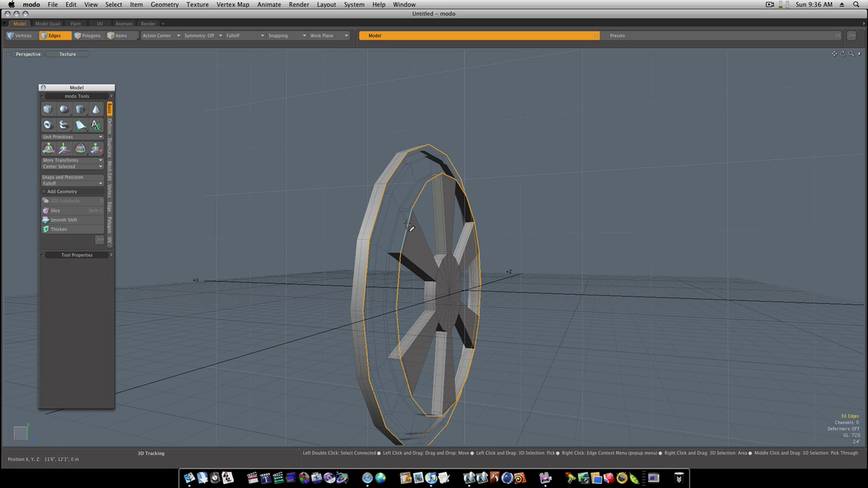
pyautogui.click(111, 150)
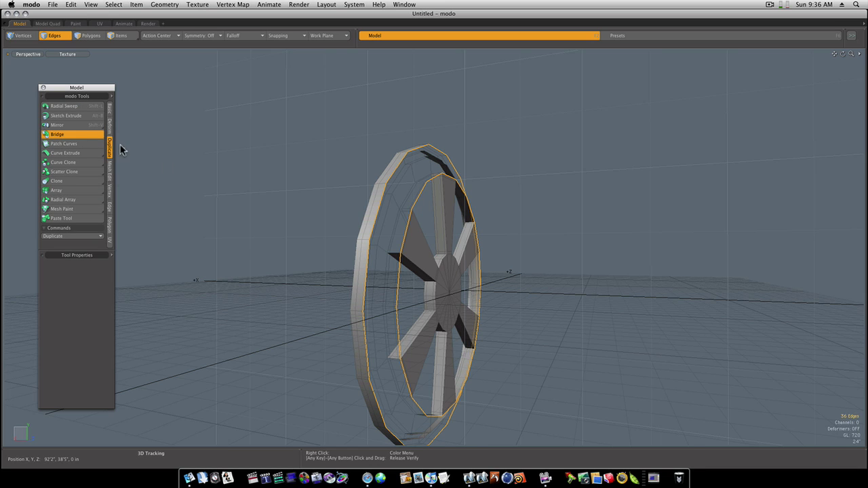
pyautogui.press('Escape')
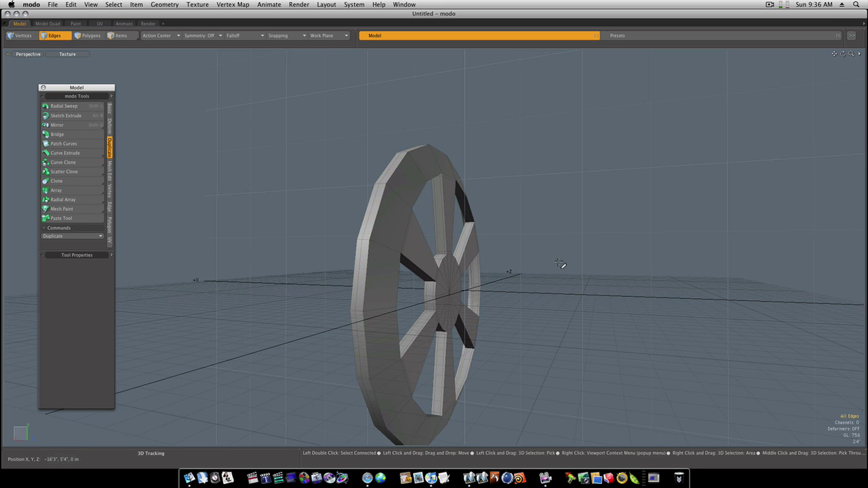
# Turn subdivision back on and center the wheel on the origin along all axes.
pyautogui.press('Tab')
pyautogui.keyDown('alt'); pyautogui.moveTo(563, 265); pyautogui.dragTo(542, 264); pyautogui.keyUp('alt')
pyautogui.press('2')
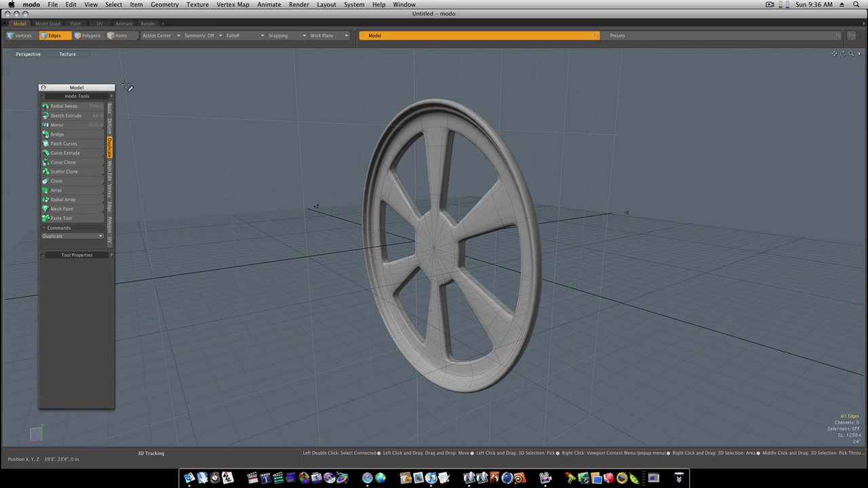
pyautogui.click(109, 110)
pyautogui.click(89, 166)
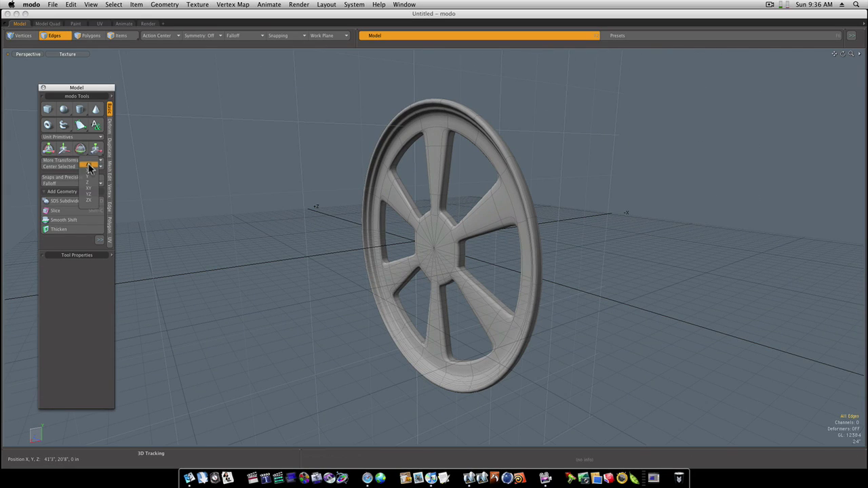
pyautogui.click(89, 165)
pyautogui.moveTo(379, 253)
pyautogui.keyDown('alt'); pyautogui.mouseDown()
pyautogui.moveTo(471, 256)
pyautogui.moveTo(385, 254)
pyautogui.mouseUp(); pyautogui.keyUp('alt')
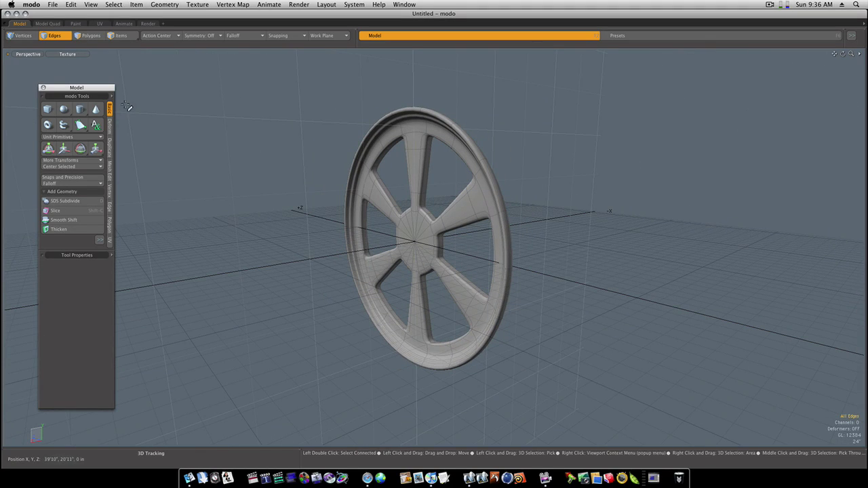
# Set up the four-view modeling layout with the floating modeling tools shown, and activate the Cube primitive tool.
pyautogui.click(42, 87)
pyautogui.click(47, 24)
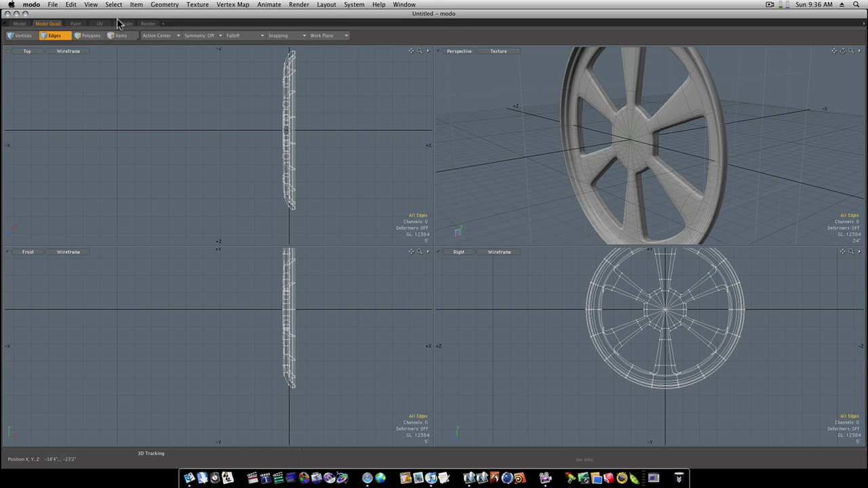
pyautogui.click(19, 23)
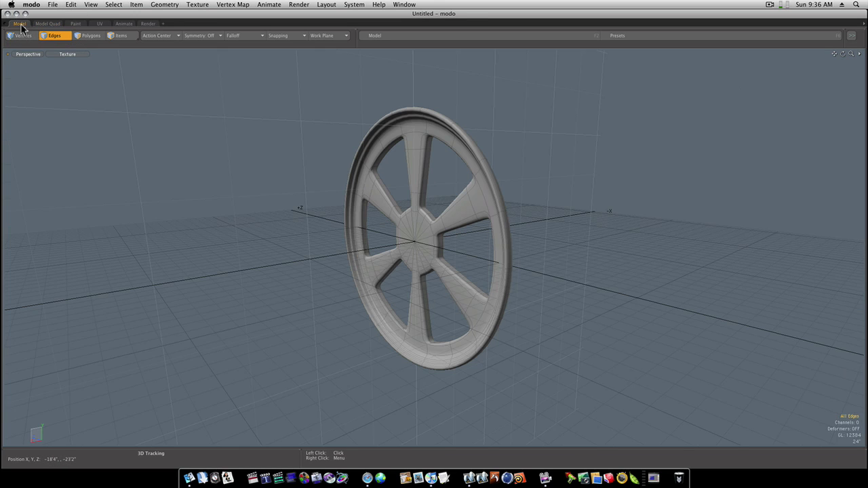
pyautogui.click(365, 35)
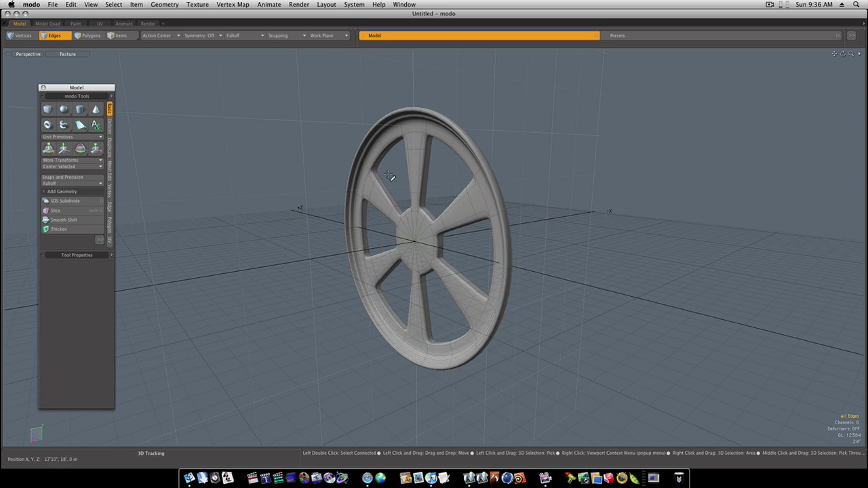
pyautogui.keyDown('alt'); pyautogui.moveTo(392, 179); pyautogui.dragTo(672, 299); pyautogui.keyUp('alt')
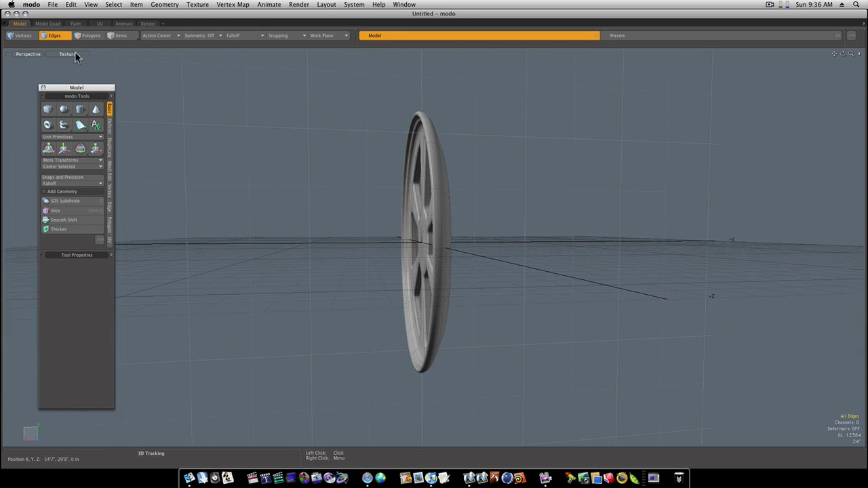
pyautogui.click(47, 23)
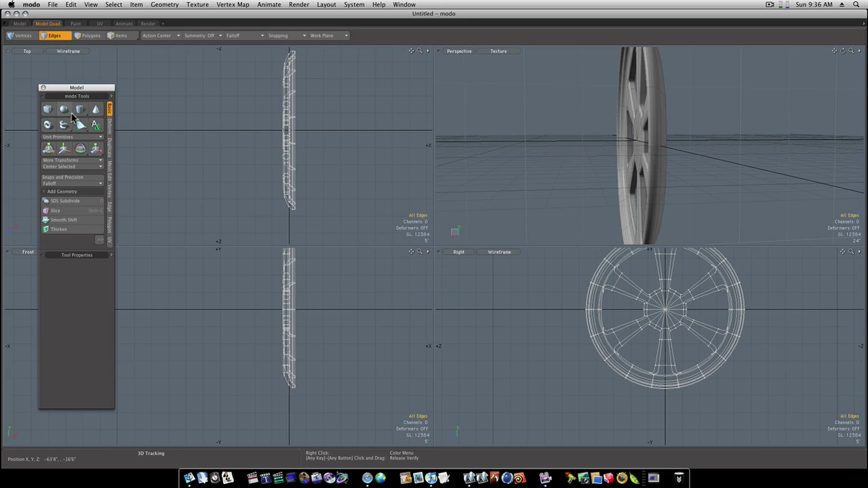
pyautogui.click(49, 109)
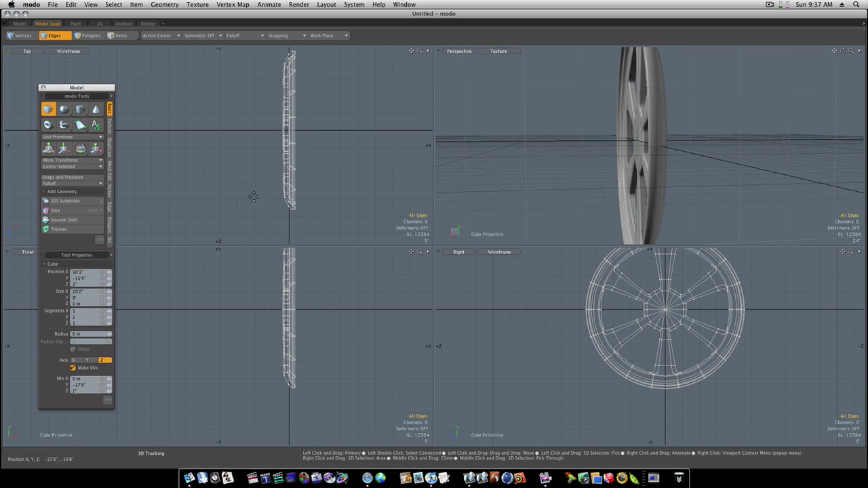
pyautogui.moveTo(288, 198); pyautogui.dragTo(118, 247)
pyautogui.keyDown('alt'); pyautogui.moveTo(306, 180); pyautogui.dragTo(327, 151); pyautogui.keyUp('alt')
pyautogui.keyDown('alt'); pyautogui.moveTo(615, 153); pyautogui.dragTo(670, 167); pyautogui.keyUp('alt')
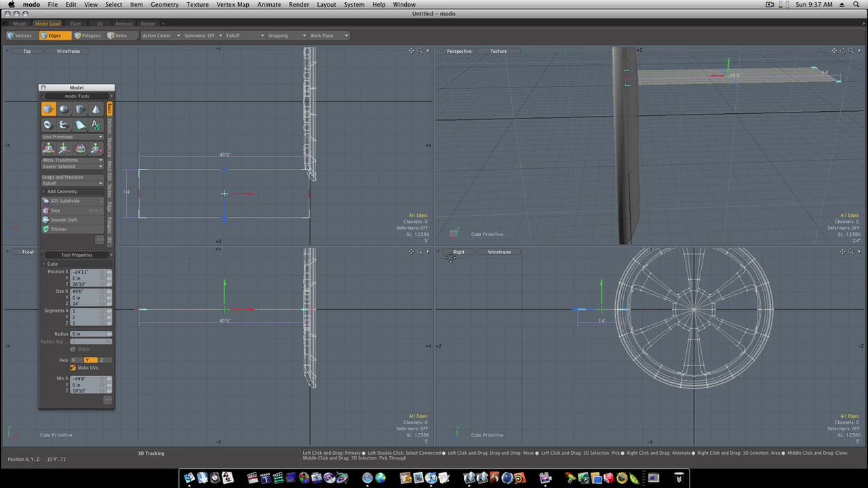
pyautogui.press('super+z')
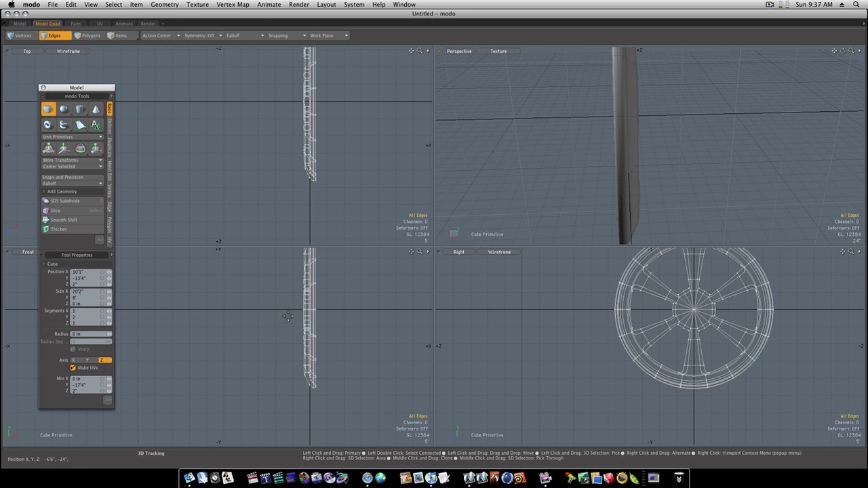
# Draw a flat two-segment-high rectangle about 38'8" long in the front view, extending sideways from the wheel's hub, and reduce its height.
pyautogui.moveTo(304, 311); pyautogui.dragTo(231, 352)
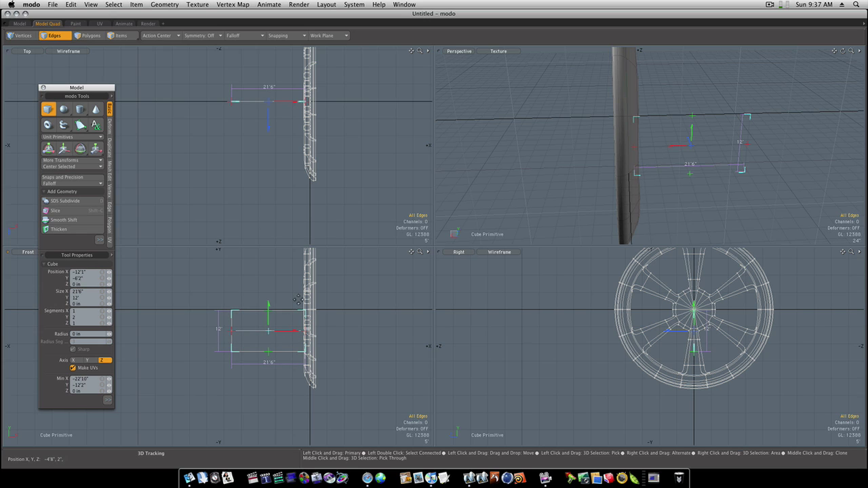
pyautogui.moveTo(232, 338); pyautogui.dragTo(189, 337)
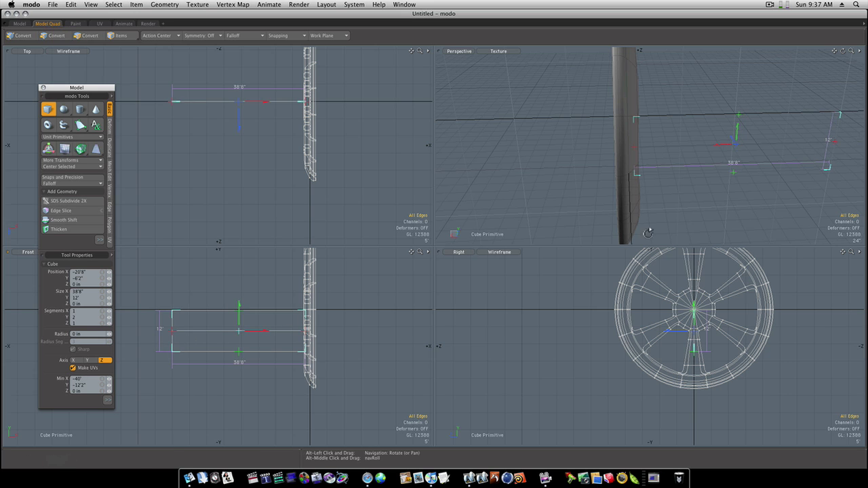
pyautogui.keyDown('alt'); pyautogui.moveTo(686, 201); pyautogui.dragTo(456, 158); pyautogui.keyUp('alt')
pyautogui.keyDown('alt'); pyautogui.keyDown('shift'); pyautogui.moveTo(609, 154); pyautogui.dragTo(626, 180); pyautogui.keyUp('shift'); pyautogui.keyUp('alt')
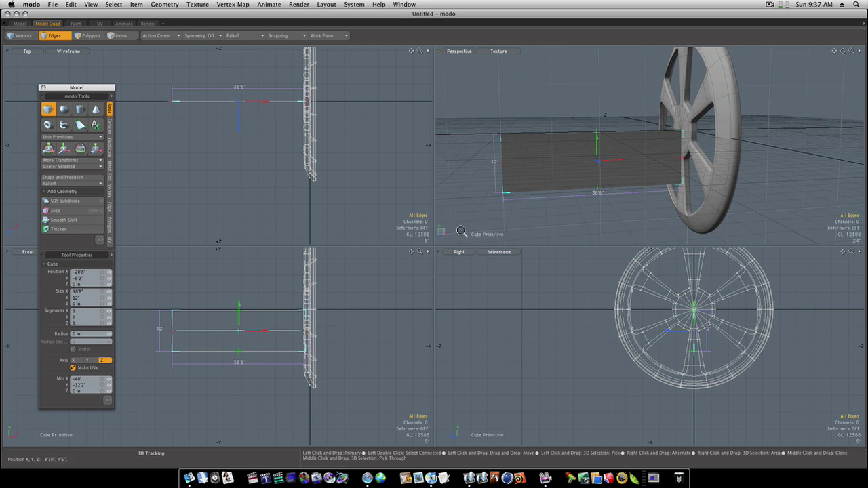
pyautogui.keyDown('alt'); pyautogui.moveTo(462, 231); pyautogui.dragTo(552, 202); pyautogui.keyUp('alt')
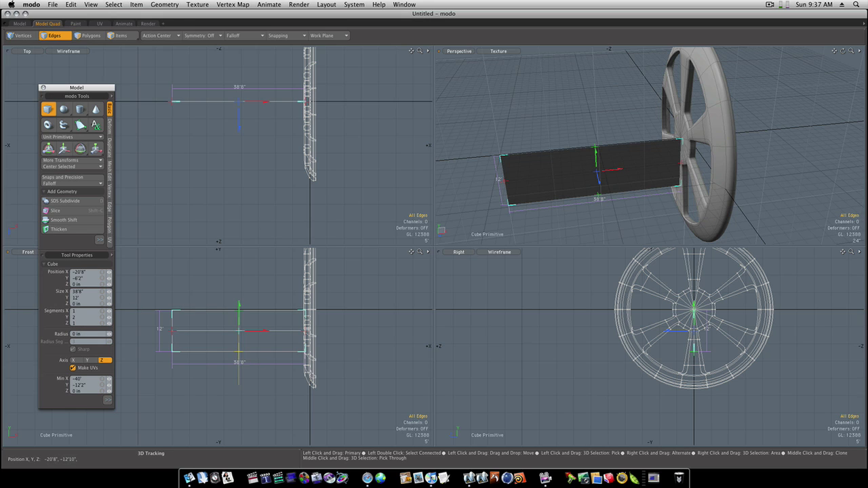
pyautogui.moveTo(239, 353); pyautogui.dragTo(239, 341)
pyautogui.press('space')
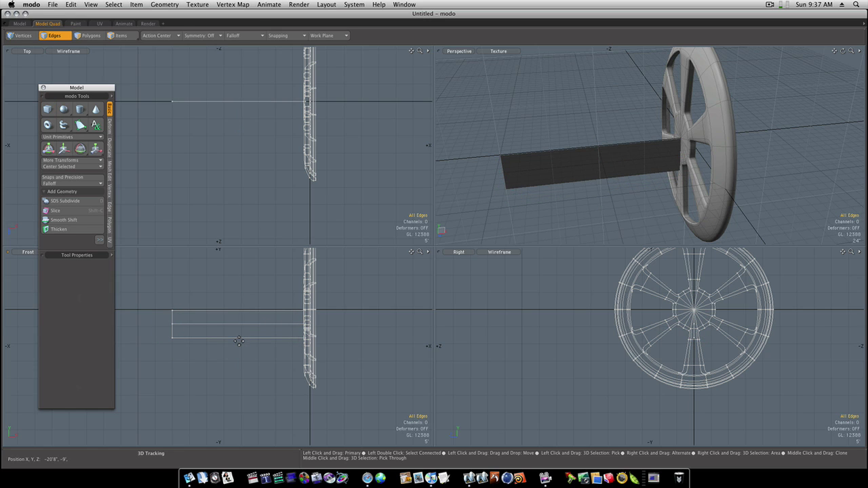
pyautogui.press('3')
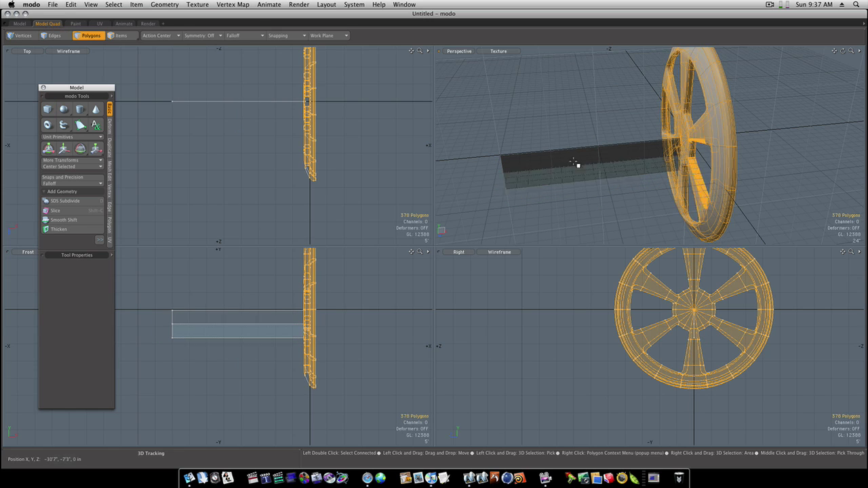
pyautogui.click(578, 165)
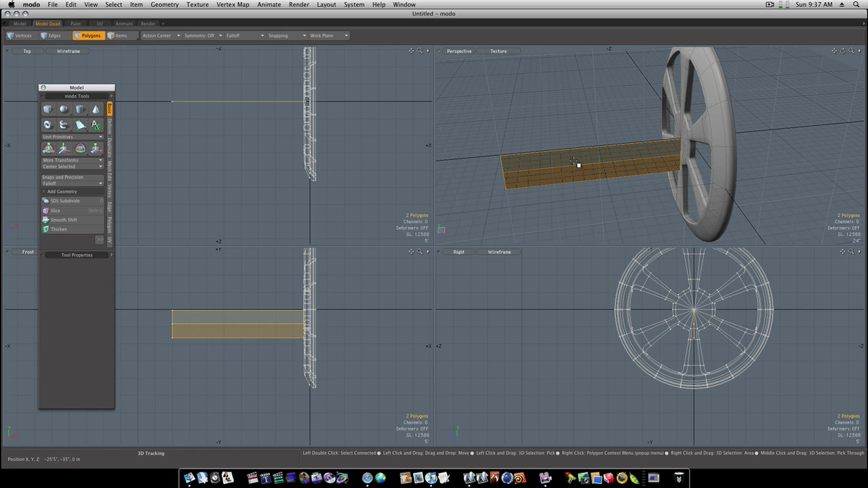
pyautogui.click(100, 167)
pyautogui.click(176, 153)
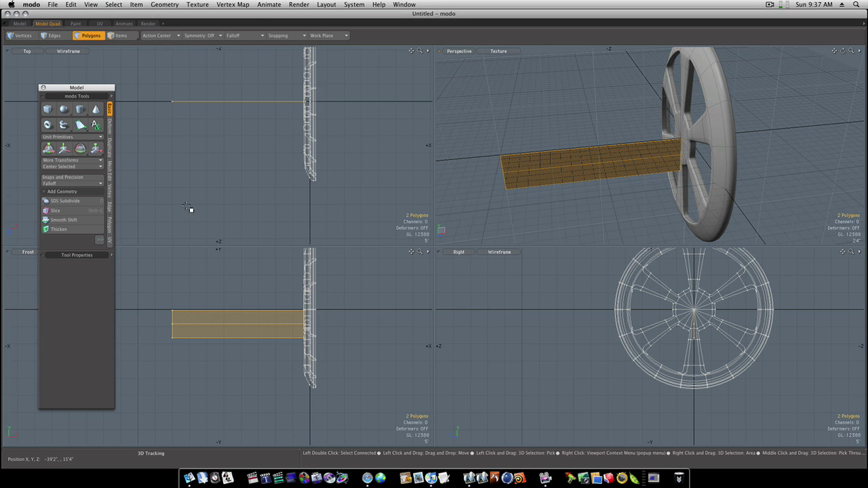
pyautogui.click(520, 193)
pyautogui.press('1')
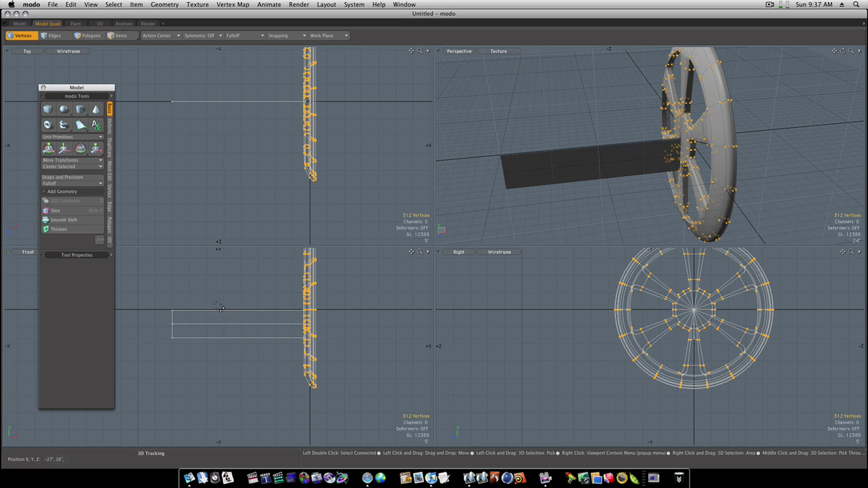
pyautogui.click(172, 311)
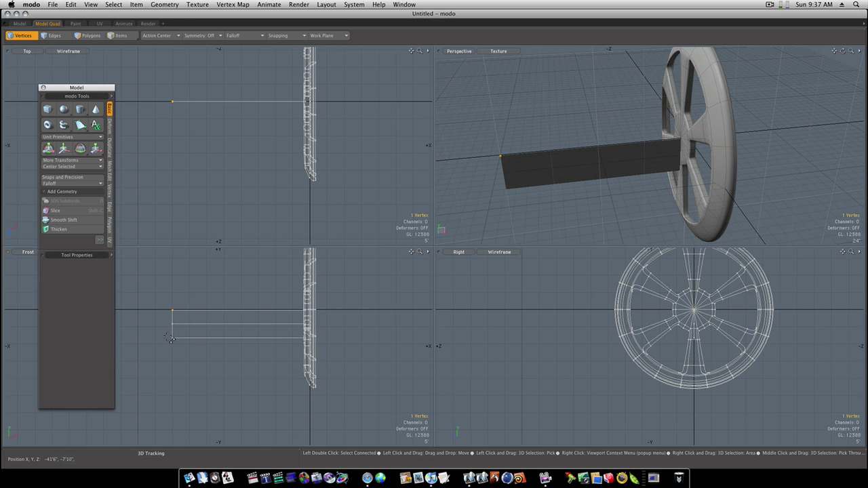
pyautogui.press('space')
pyautogui.press('space')
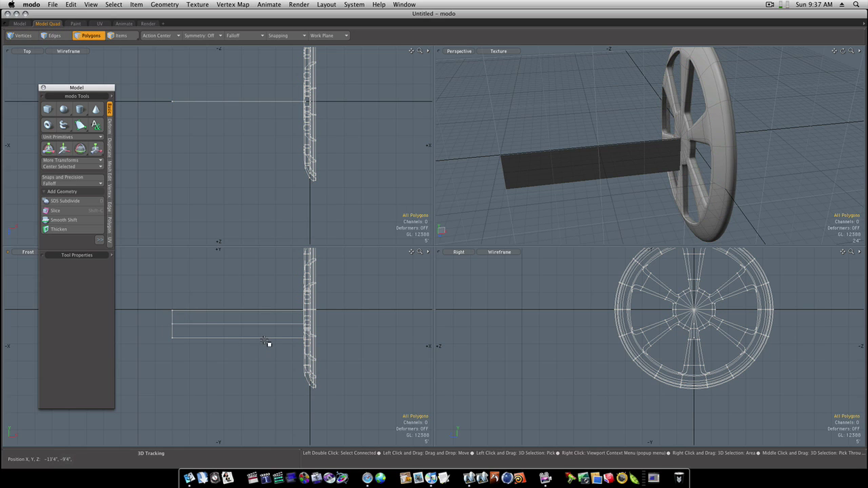
# Select both polygons of the flat rectangle and move them along X away from the wheel.
pyautogui.doubleClick(596, 165)
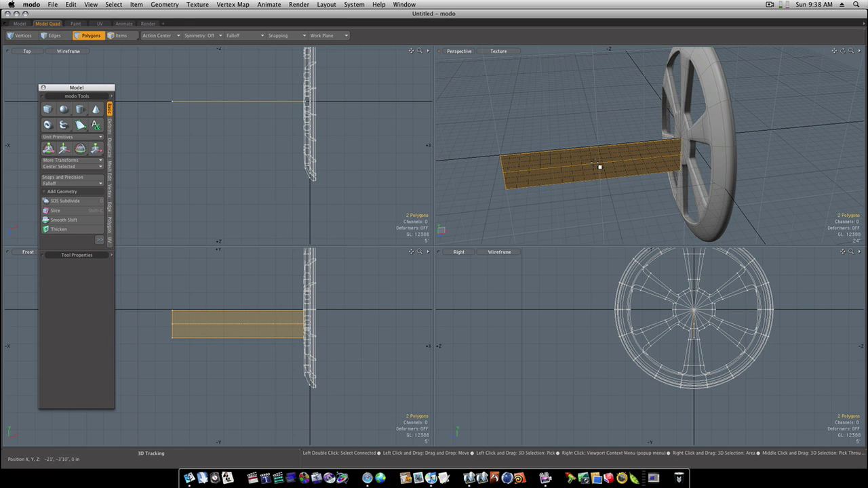
pyautogui.press('w')
pyautogui.moveTo(633, 160); pyautogui.dragTo(595, 165)
pyautogui.press('q')
# Select the rectangle's four corner vertices and scale them to 82% in X to give it pointed ends.
pyautogui.press('1')
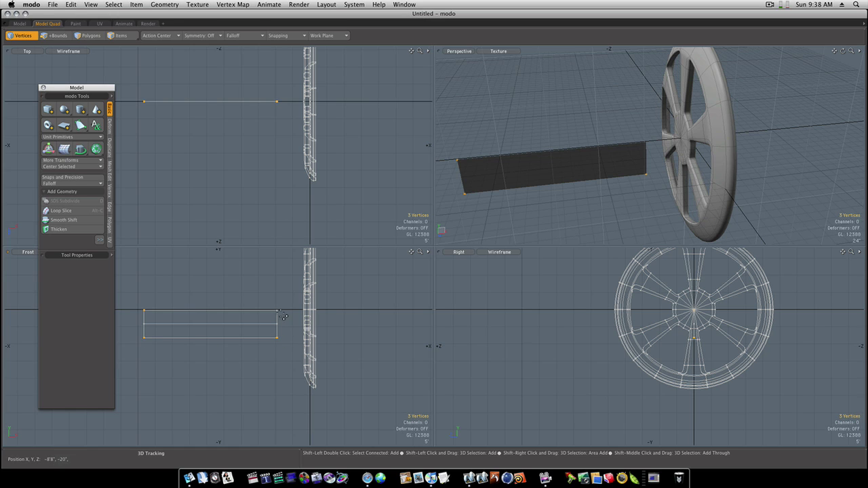
pyautogui.press('r')
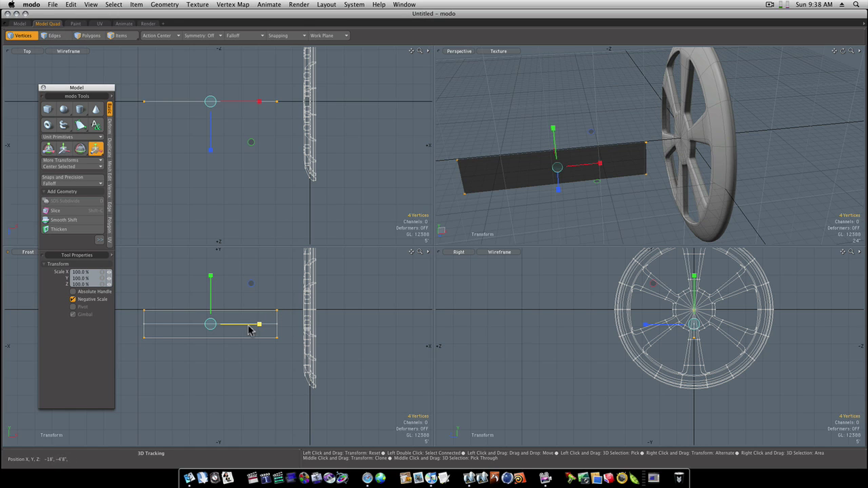
pyautogui.moveTo(248, 330); pyautogui.dragTo(239, 330)
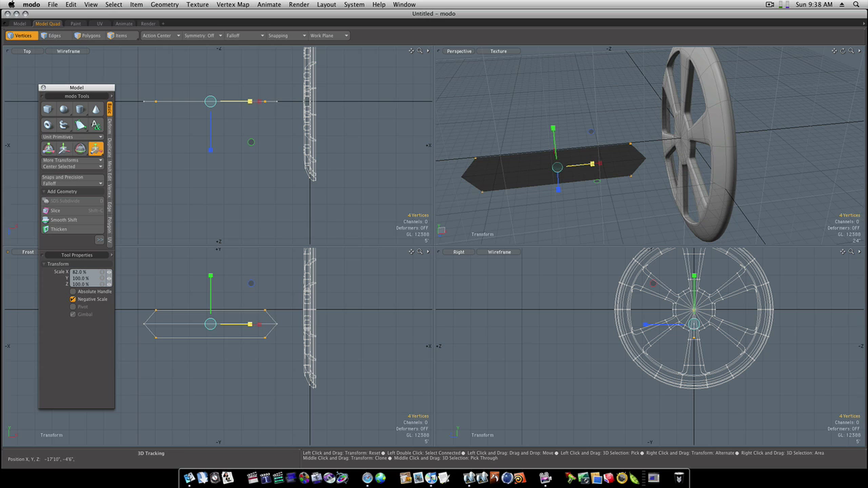
pyautogui.press('space')
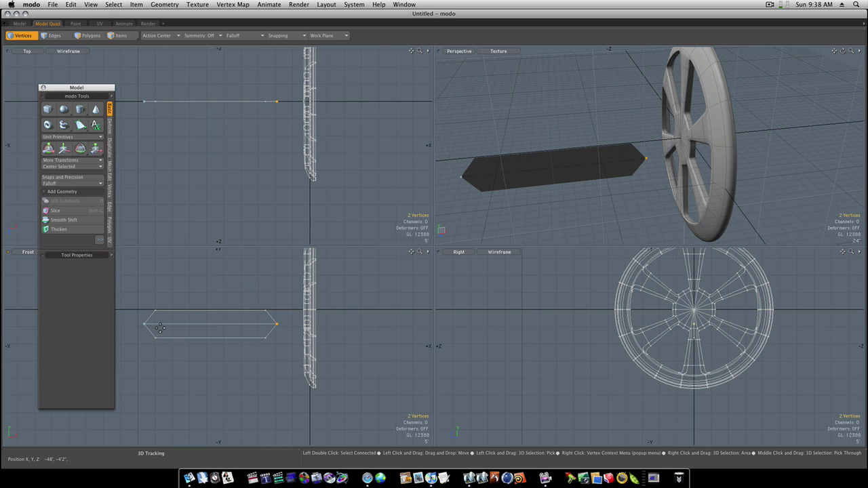
# Scale the flat piece's two end-point vertices slightly outward in X to lengthen its pointed ends.
pyautogui.press('r')
pyautogui.moveTo(252, 330); pyautogui.dragTo(253, 330)
pyautogui.press('space')
pyautogui.click(377, 285)
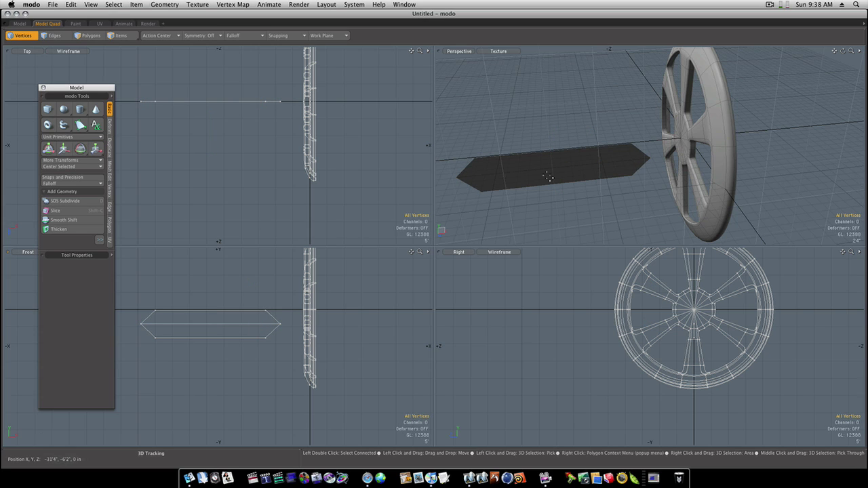
# Select both polygons of the flat piece and center them at the origin on all axes.
pyautogui.press('space')
pyautogui.press('space')
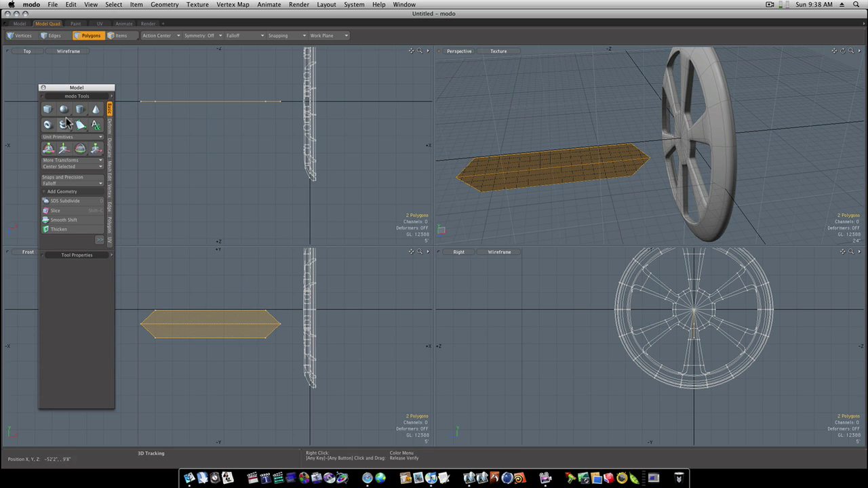
pyautogui.click(78, 168)
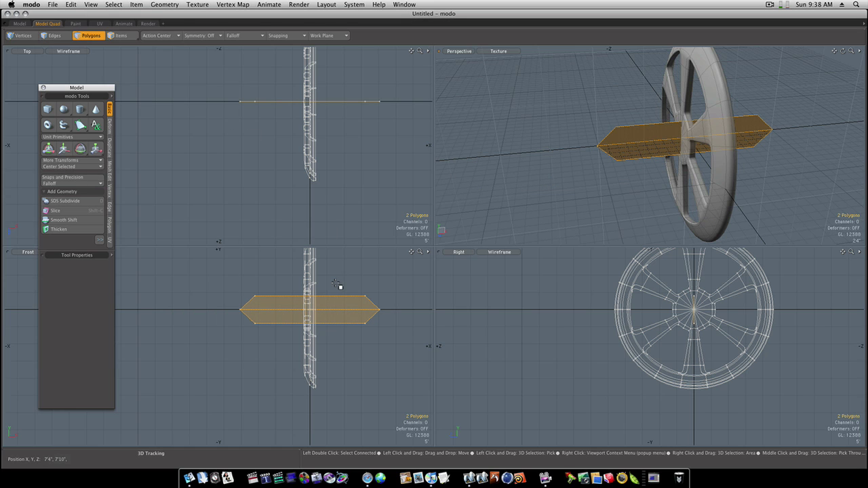
# Move the flat piece about -16'2" in X and -24'6" in Y so it sits below the wheel's lower edge.
pyautogui.press('w')
pyautogui.moveTo(309, 270); pyautogui.dragTo(309, 354)
pyautogui.moveTo(351, 394); pyautogui.dragTo(290, 397)
pyautogui.moveTo(250, 372); pyautogui.dragTo(250, 368)
pyautogui.moveTo(288, 395); pyautogui.dragTo(296, 395)
pyautogui.moveTo(255, 350); pyautogui.dragTo(256, 354)
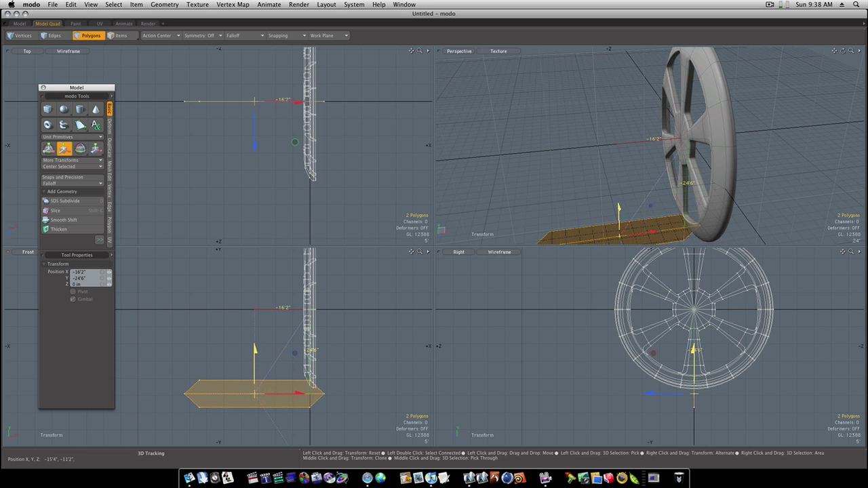
pyautogui.click(19, 23)
pyautogui.keyDown('alt'); pyautogui.moveTo(382, 301); pyautogui.dragTo(102, 253); pyautogui.keyUp('alt')
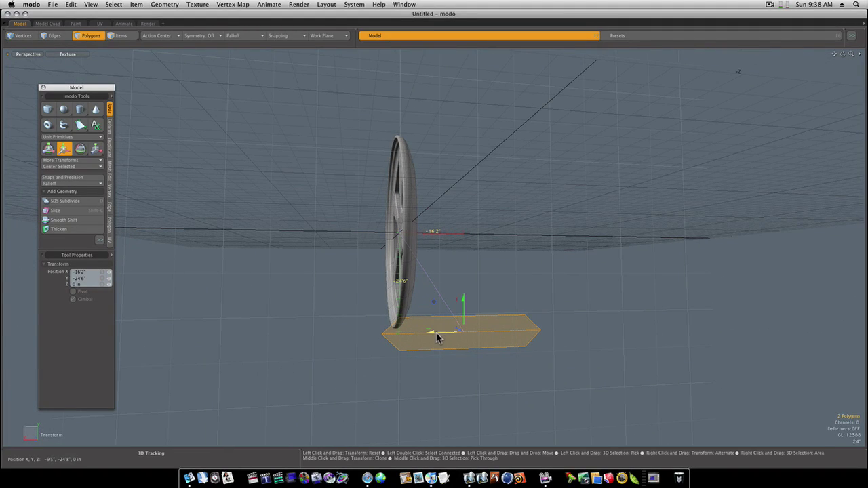
pyautogui.press('q')
pyautogui.click(512, 387)
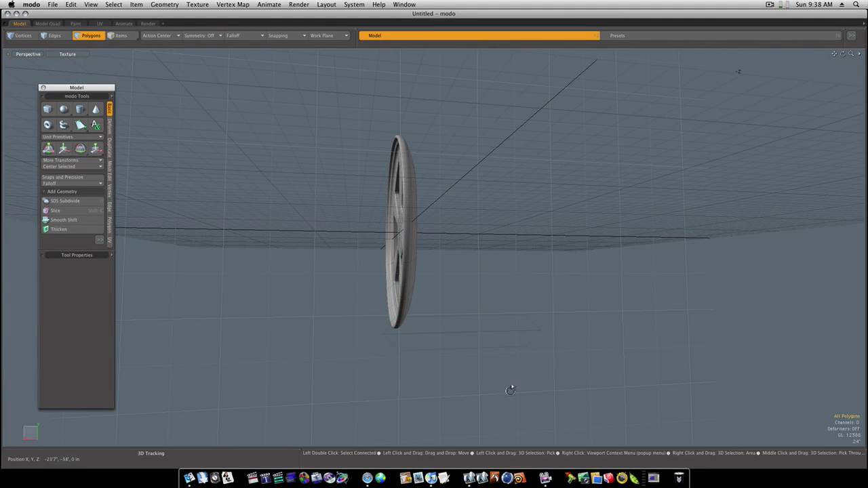
# Move the flat piece slightly lower beneath the wheel's rim.
pyautogui.keyDown('alt'); pyautogui.moveTo(511, 387); pyautogui.dragTo(397, 330); pyautogui.keyUp('alt')
pyautogui.click(410, 349)
pyautogui.press('w')
pyautogui.press('space')
# Select the flat piece's two end-point vertices and scale them to about 95.5% in X.
pyautogui.press('space')
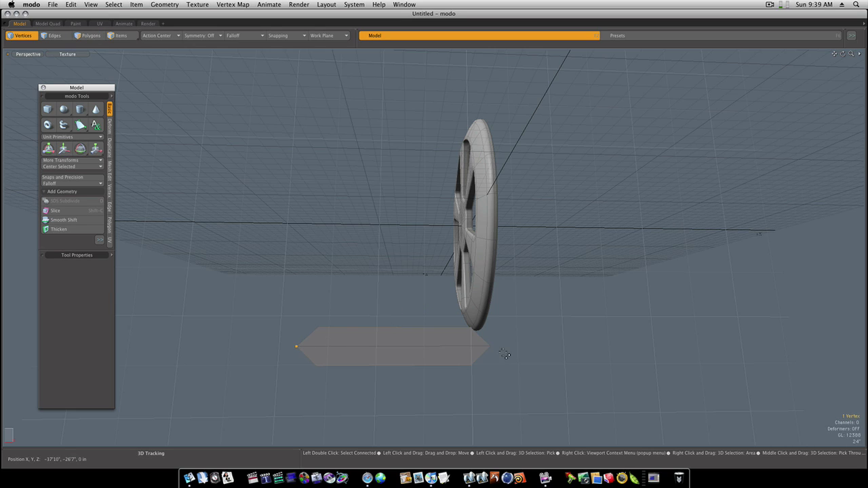
pyautogui.press('r')
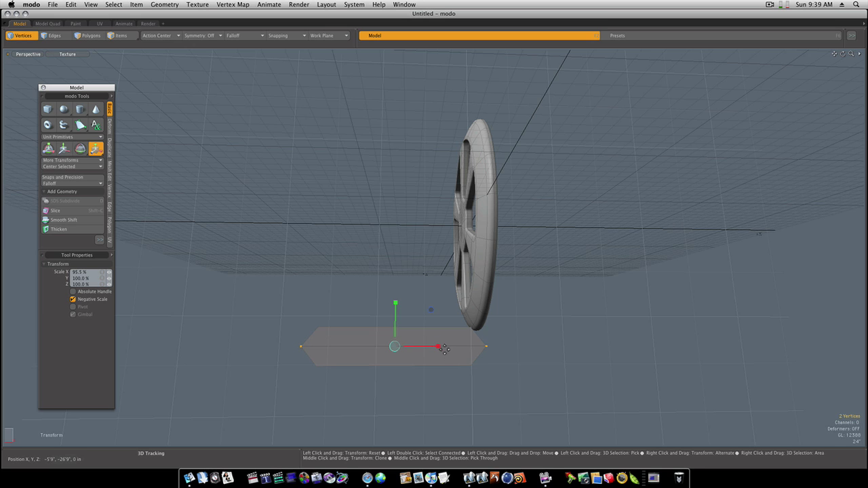
pyautogui.press('space')
pyautogui.keyDown('alt'); pyautogui.moveTo(513, 353); pyautogui.dragTo(172, 160); pyautogui.keyUp('alt')
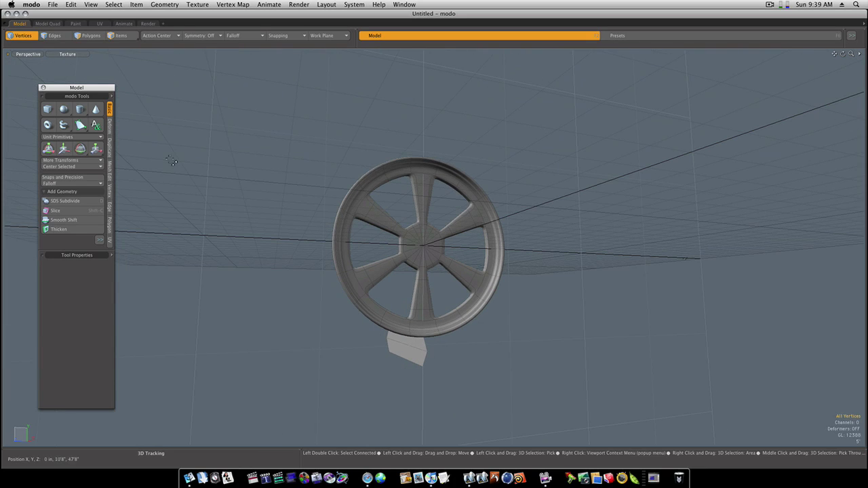
# Try centering the flat piece's polygons at the origin in the four-view layout, and undo the centering.
pyautogui.click(47, 23)
pyautogui.keyDown('ctrl'); pyautogui.keyDown('alt'); pyautogui.moveTo(614, 131); pyautogui.dragTo(630, 187); pyautogui.keyUp('alt'); pyautogui.keyUp('ctrl')
pyautogui.press('3')
pyautogui.doubleClick(629, 188)
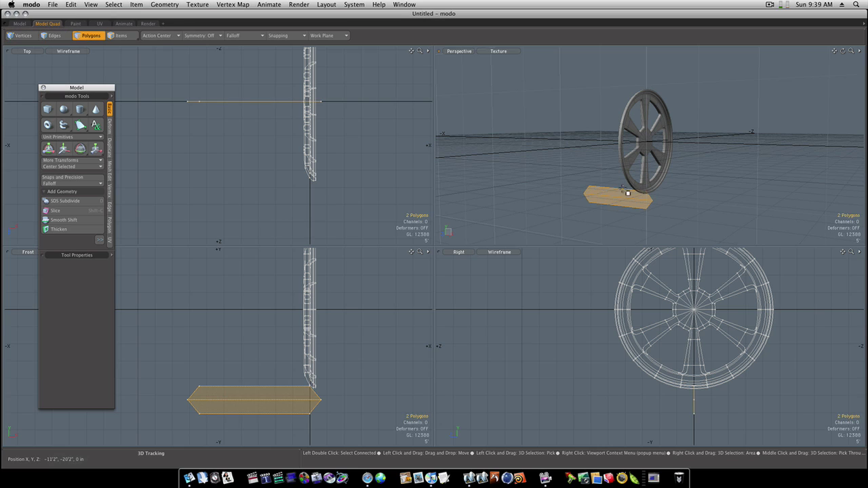
pyautogui.click(100, 167)
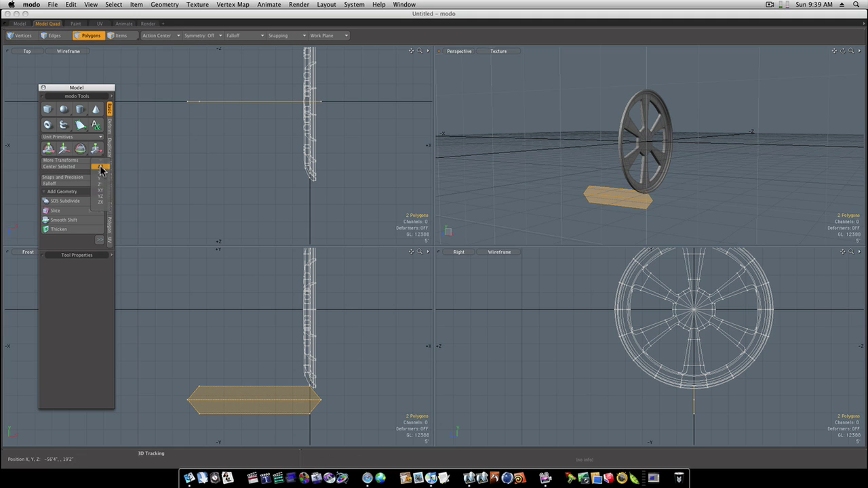
pyautogui.click(102, 169)
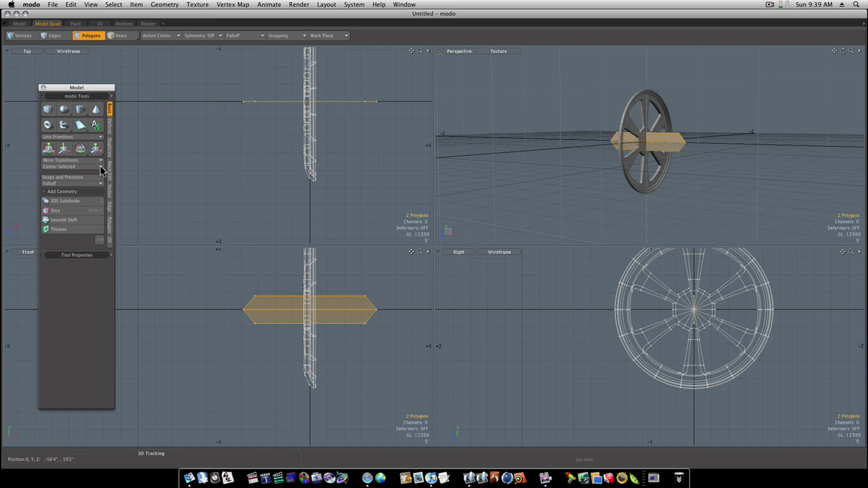
pyautogui.press('super+z')
pyautogui.click(595, 169)
pyautogui.press('1')
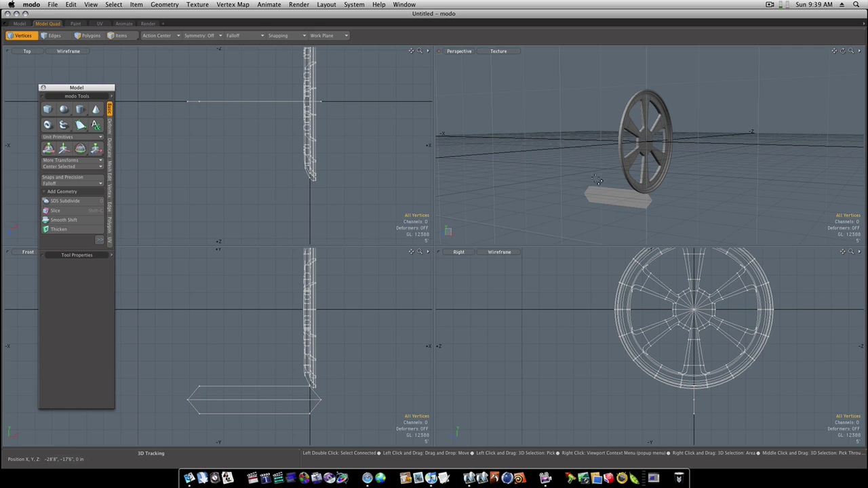
# Radial Sweep the flat piece's polygons 360° around the X axis through the wheel's hub, with a count of 24, to form the tire.
pyautogui.click(88, 35)
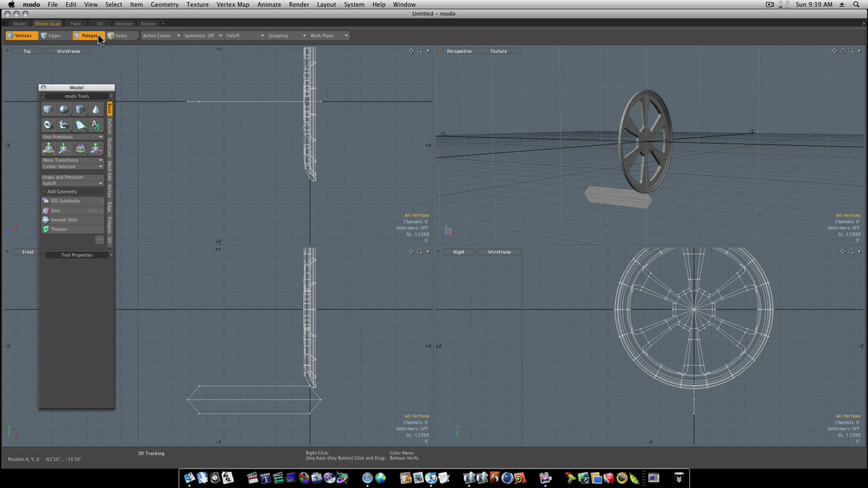
pyautogui.click(109, 146)
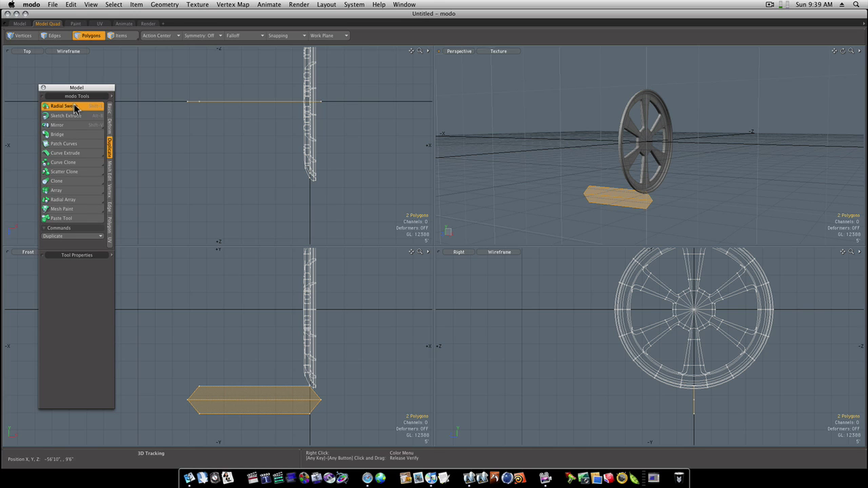
pyautogui.click(74, 107)
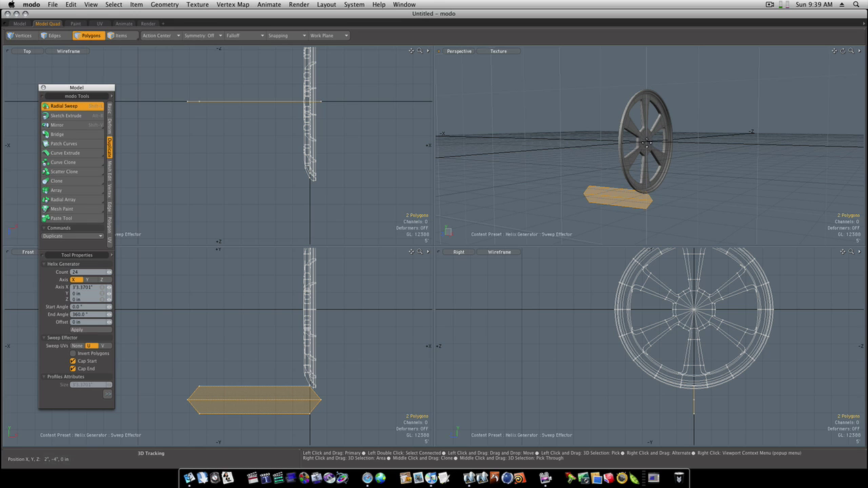
pyautogui.click(646, 144)
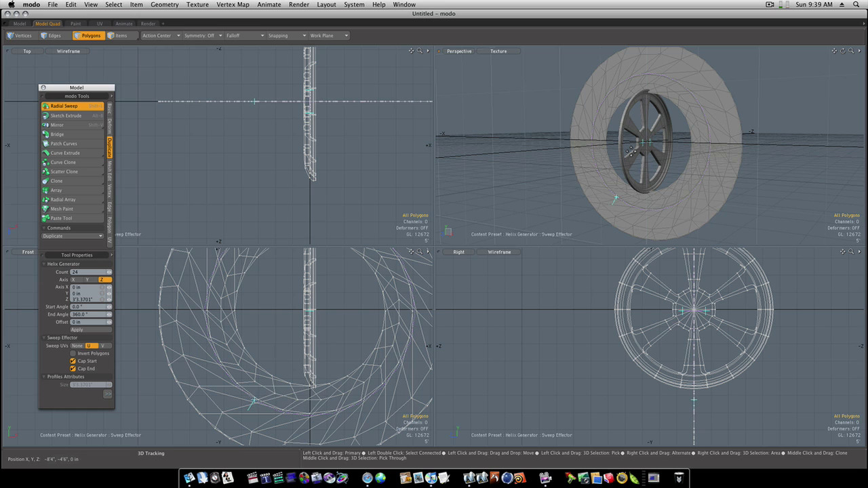
pyautogui.hotkey('ctrl', 'z')
pyautogui.keyDown('alt'); pyautogui.moveTo(629, 152); pyautogui.dragTo(592, 188); pyautogui.keyUp('alt')
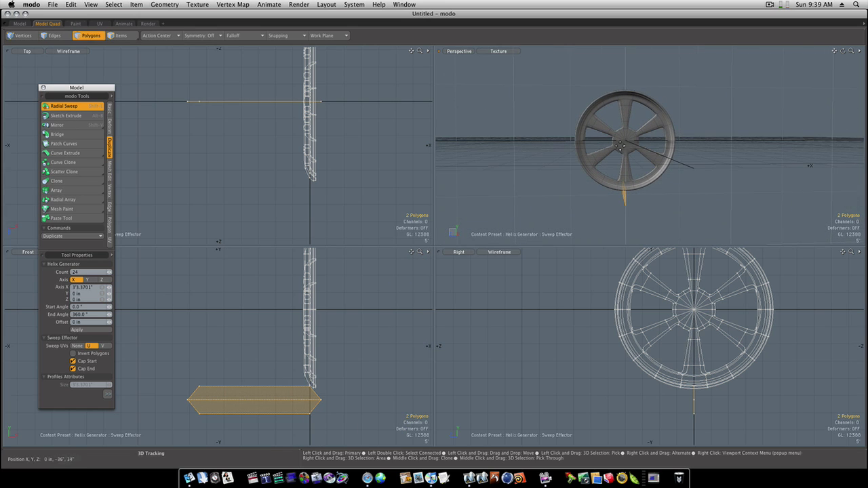
pyautogui.click(626, 142)
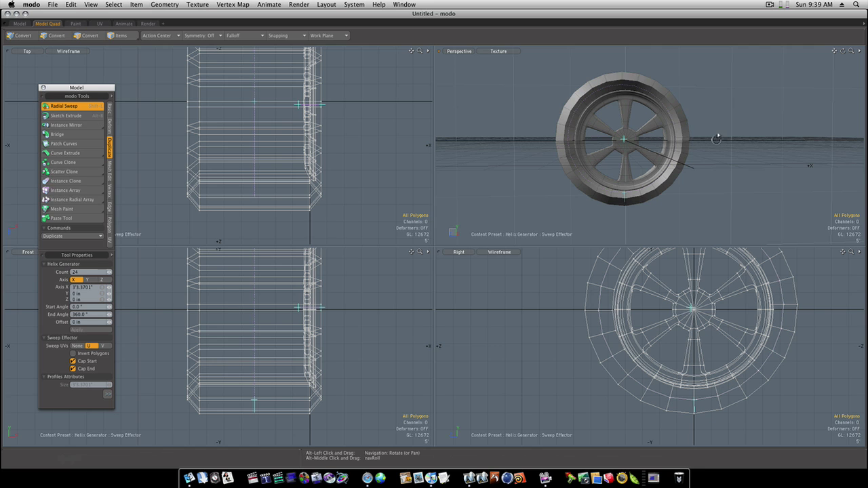
pyautogui.keyDown('alt'); pyautogui.moveTo(658, 144); pyautogui.dragTo(645, 155); pyautogui.keyUp('alt')
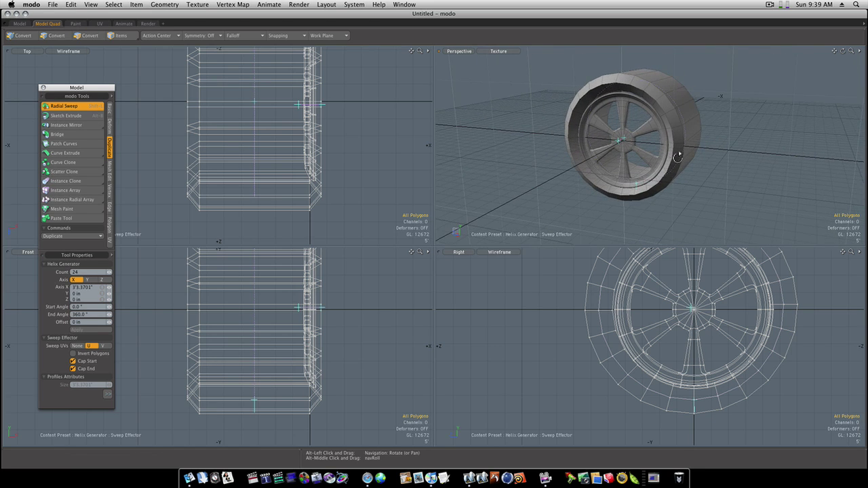
pyautogui.click(20, 23)
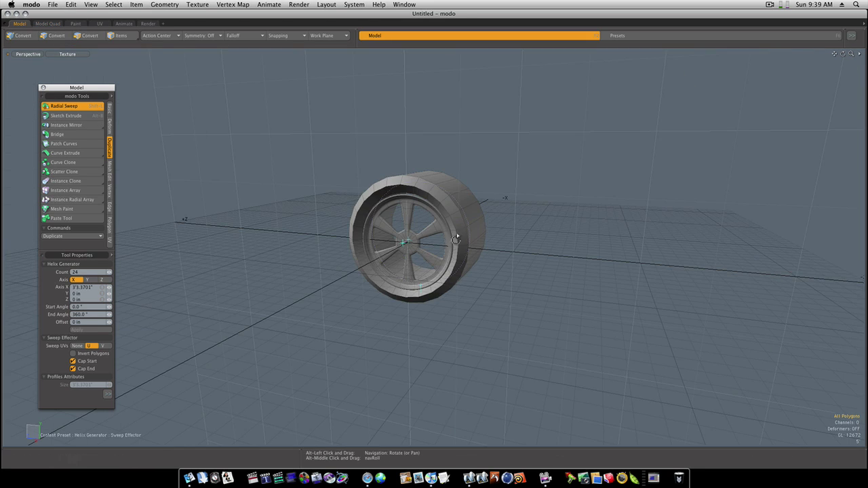
pyautogui.keyDown('alt'); pyautogui.moveTo(407, 241); pyautogui.dragTo(462, 256); pyautogui.keyUp('alt')
pyautogui.press('q')
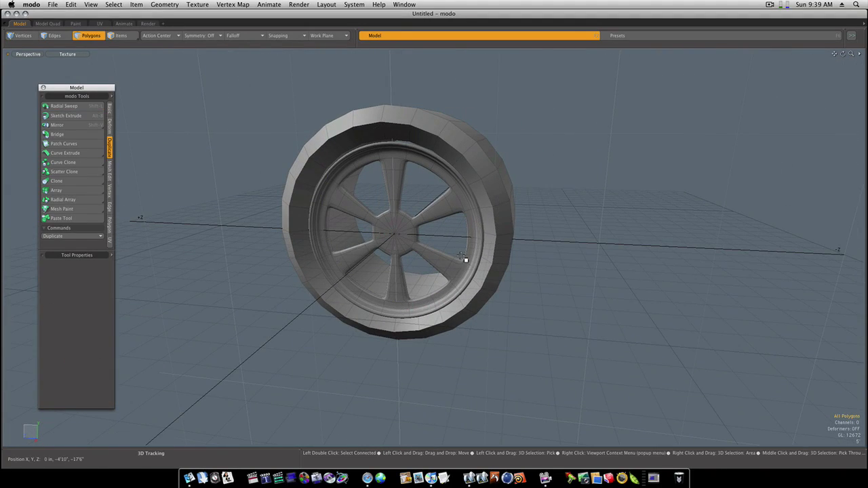
# Convert the tire to a subdivision surface and scale it to fit more closely around the wheel's rim.
pyautogui.doubleClick(496, 184)
pyautogui.click(561, 253)
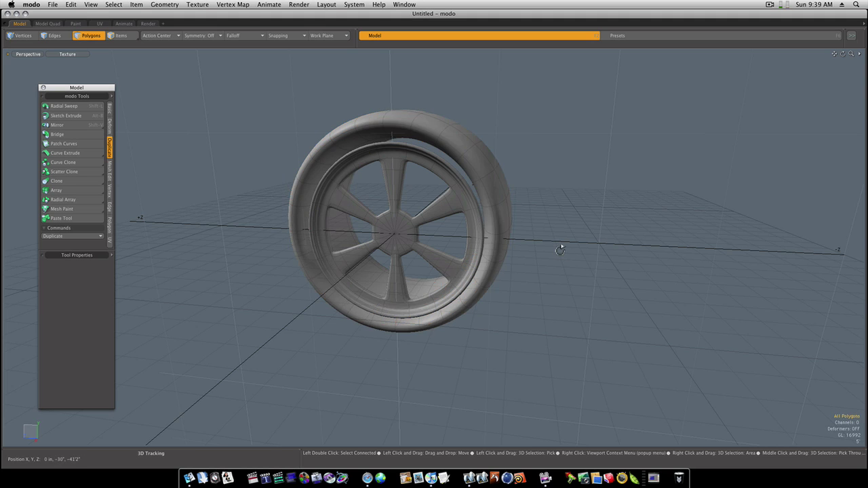
pyautogui.keyDown('alt'); pyautogui.moveTo(563, 247); pyautogui.dragTo(611, 249); pyautogui.keyUp('alt')
pyautogui.doubleClick(495, 251)
pyautogui.press('r')
pyautogui.moveTo(373, 225); pyautogui.dragTo(354, 227)
pyautogui.keyDown('alt'); pyautogui.moveTo(434, 233); pyautogui.dragTo(304, 224); pyautogui.keyUp('alt')
pyautogui.press('space')
# Select all the wheel's polygons and move them -24" in X, 6" in Y and 8" in Z to seat the wheel in the tire.
pyautogui.doubleClick(419, 226)
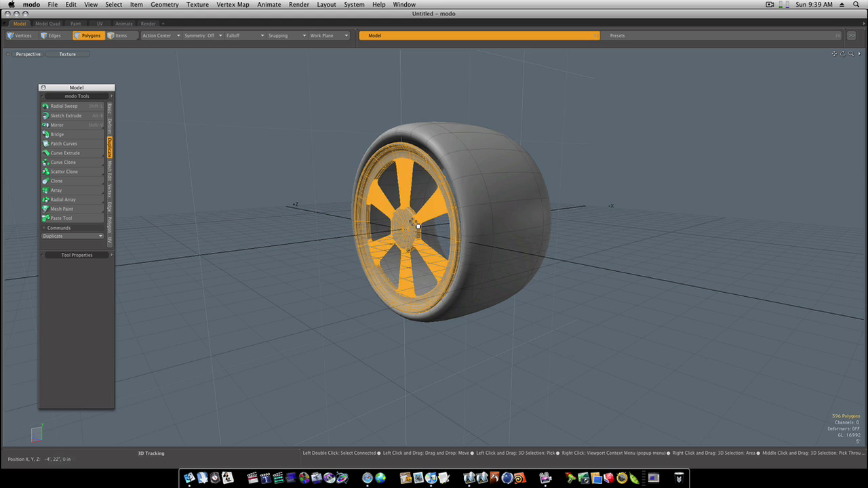
pyautogui.press('w')
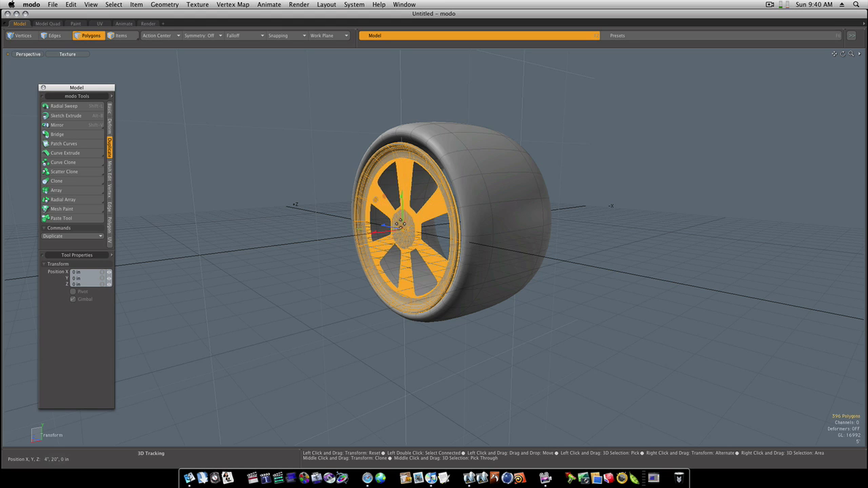
pyautogui.moveTo(373, 232); pyautogui.dragTo(479, 245)
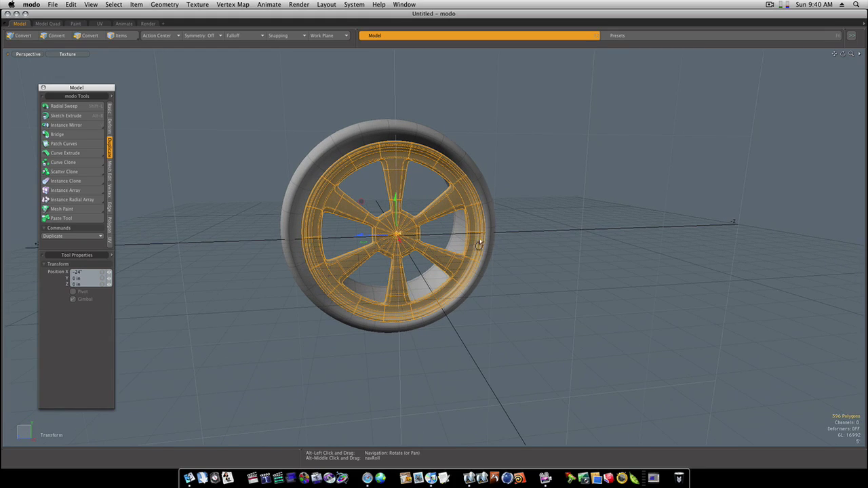
pyautogui.moveTo(378, 240); pyautogui.dragTo(372, 236)
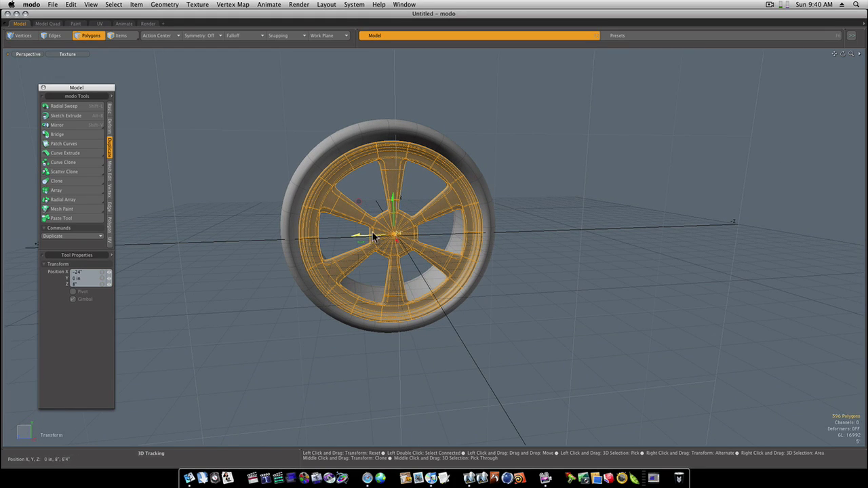
pyautogui.moveTo(393, 199); pyautogui.dragTo(392, 193)
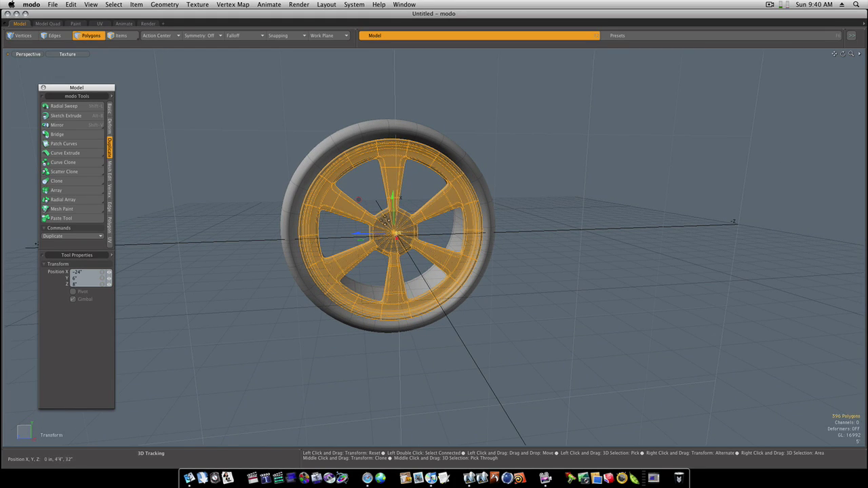
pyautogui.moveTo(377, 232); pyautogui.dragTo(574, 234)
pyautogui.press('q')
pyautogui.click(290, 325)
# Select all of the tire's connected polygons and delete them.
pyautogui.keyDown('alt'); pyautogui.moveTo(416, 231); pyautogui.dragTo(281, 236); pyautogui.keyUp('alt')
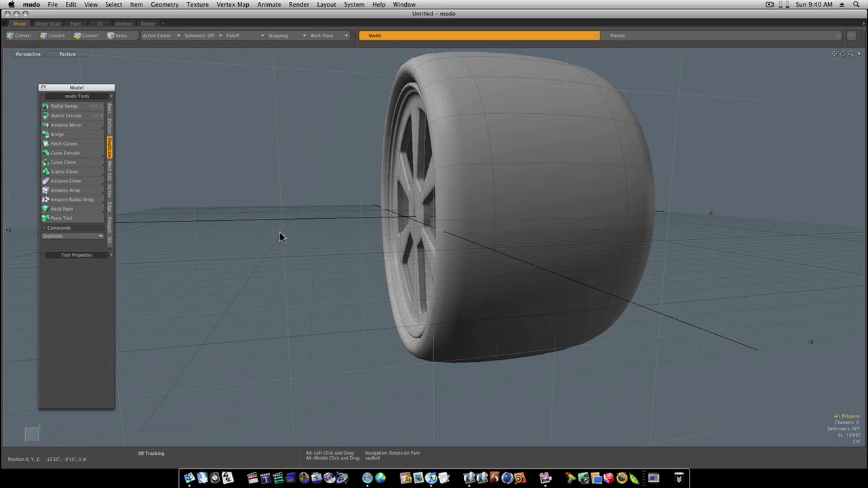
pyautogui.doubleClick(477, 194)
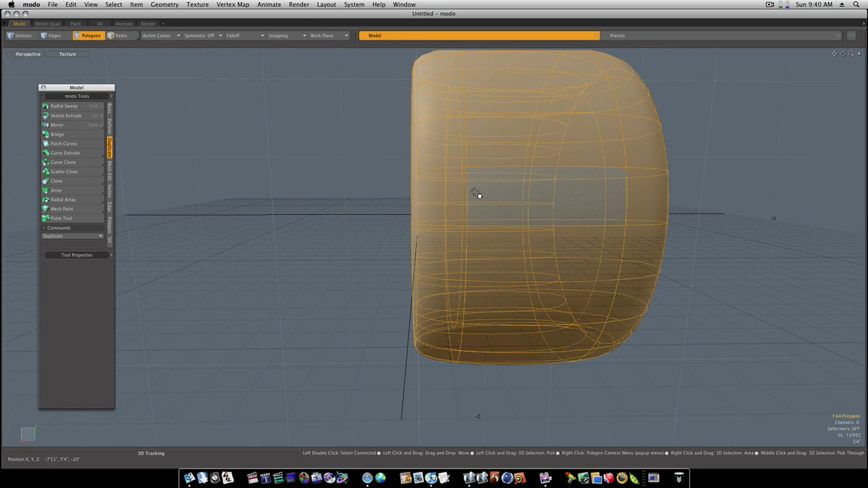
pyautogui.press('Delete')
# Mirror the wheel's polygons across the X axis and shift the mirror center to space the copy away from the original.
pyautogui.doubleClick(432, 196)
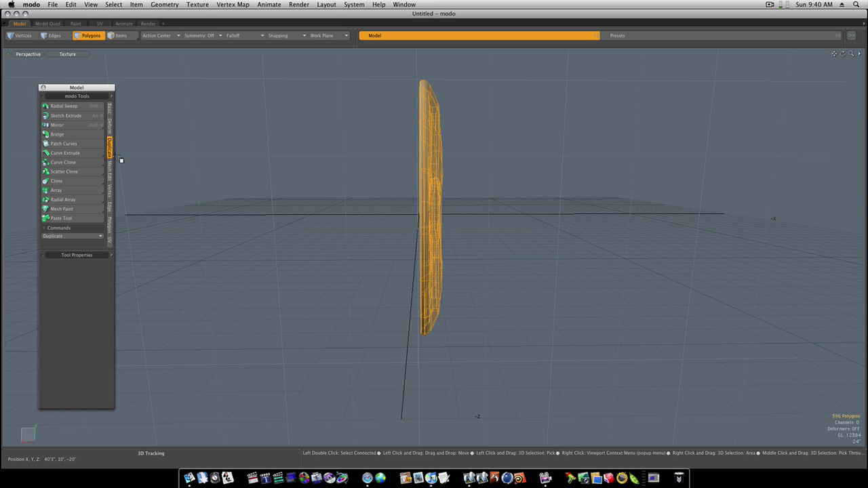
pyautogui.click(101, 126)
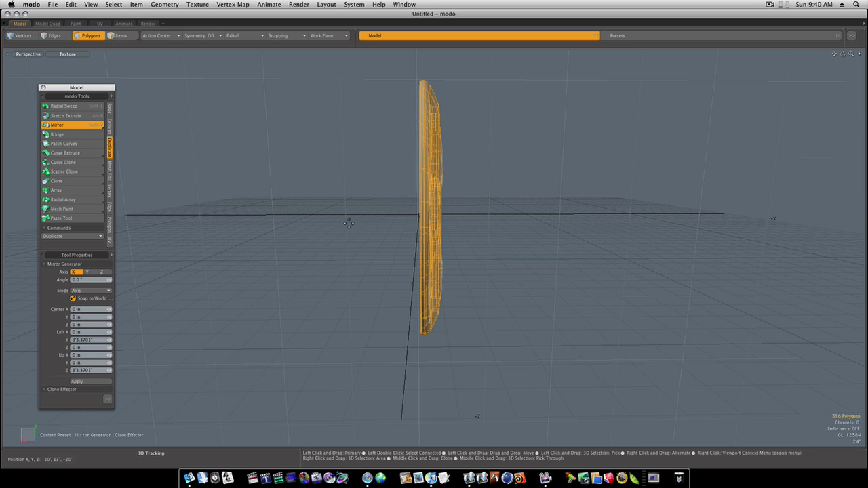
pyautogui.keyDown('alt'); pyautogui.moveTo(517, 247); pyautogui.dragTo(492, 249); pyautogui.keyUp('alt')
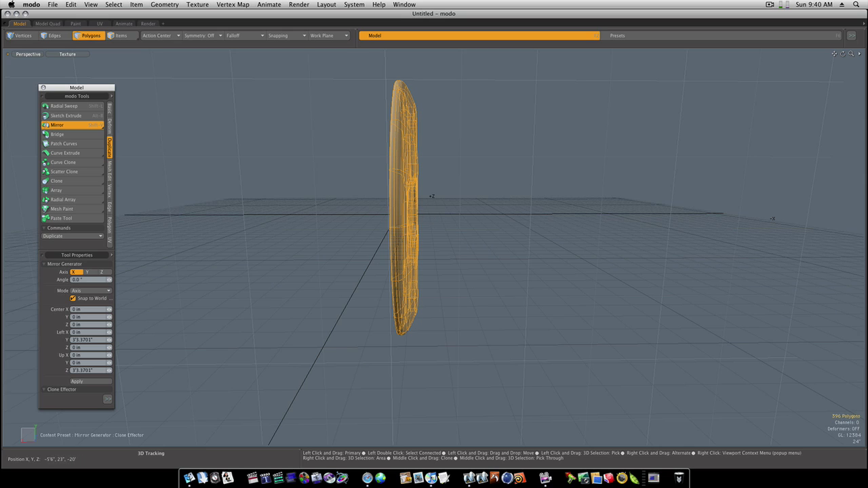
pyautogui.click(428, 217)
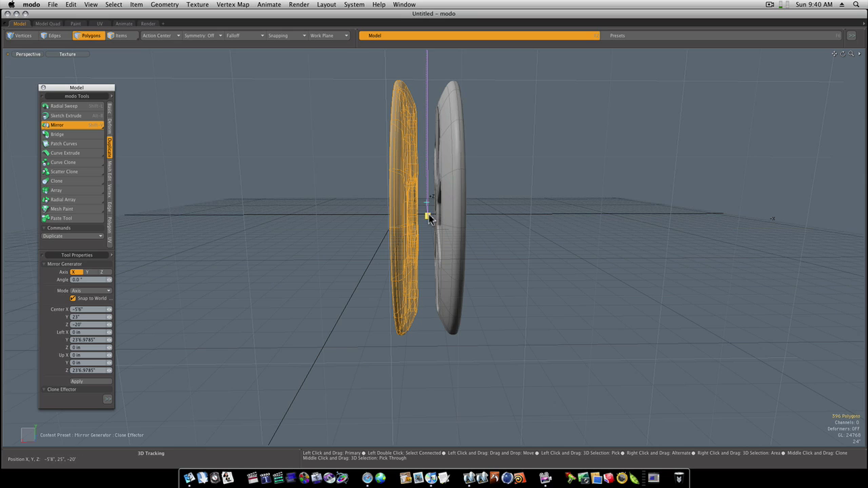
pyautogui.moveTo(428, 216); pyautogui.dragTo(501, 220)
pyautogui.press('q')
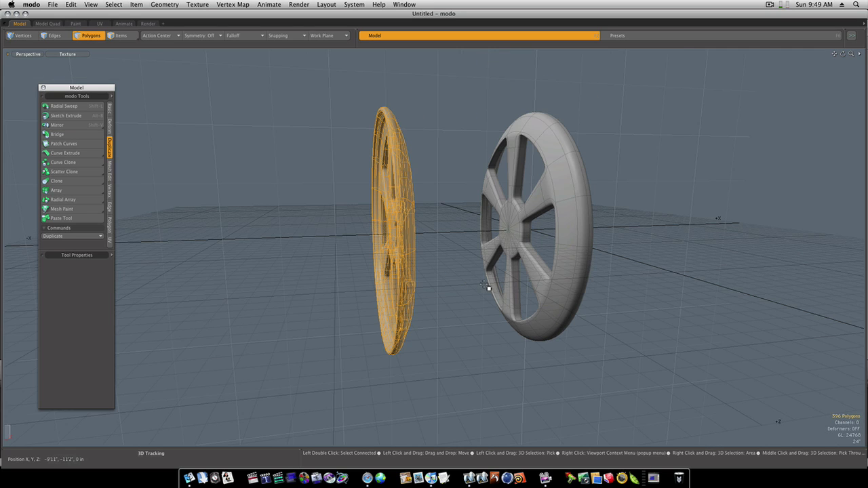
# Select the matching polygon loop around the rim of each mirrored wheel and delete both loops.
pyautogui.keyDown('alt'); pyautogui.moveTo(477, 285); pyautogui.dragTo(444, 290); pyautogui.keyUp('alt')
pyautogui.press('1')
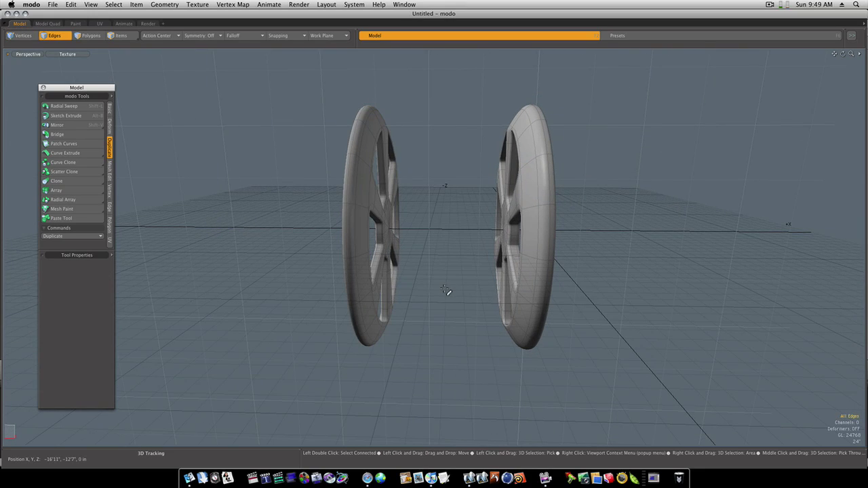
pyautogui.press('3')
pyautogui.click(366, 221)
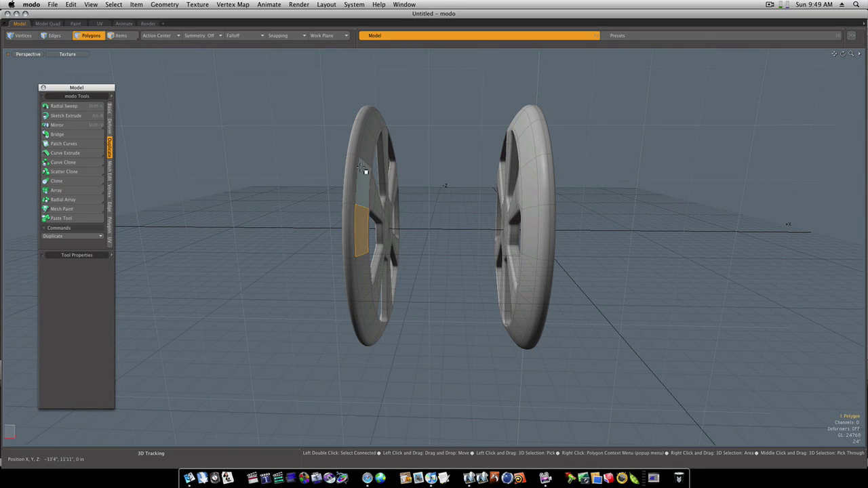
pyautogui.moveTo(364, 171); pyautogui.dragTo(355, 222)
pyautogui.doubleClick(365, 221)
pyautogui.press('Delete')
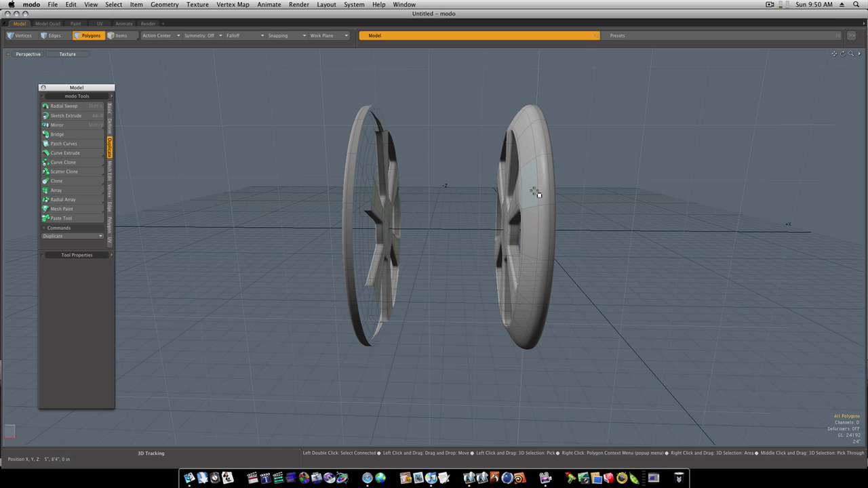
pyautogui.press('l')
pyautogui.press('Delete')
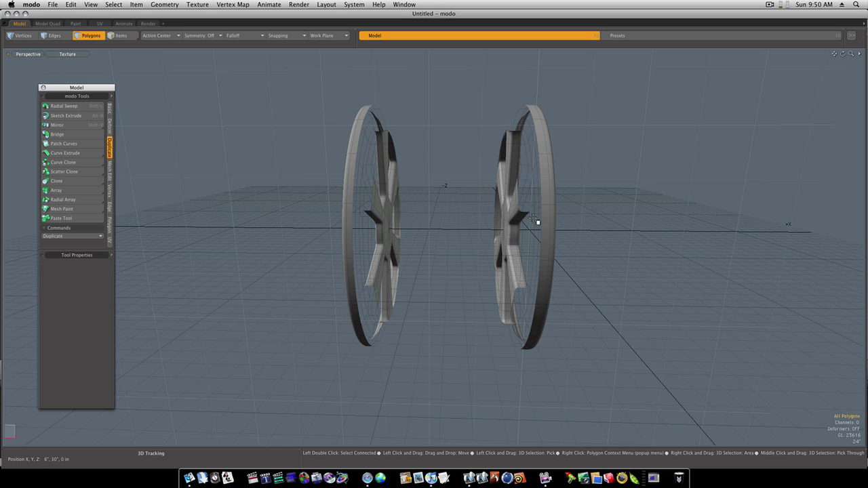
# Select the open inner edge loop of one wheel and use Edge Extend to pull it toward the opposite wheel.
pyautogui.scroll(3, 475, 216)
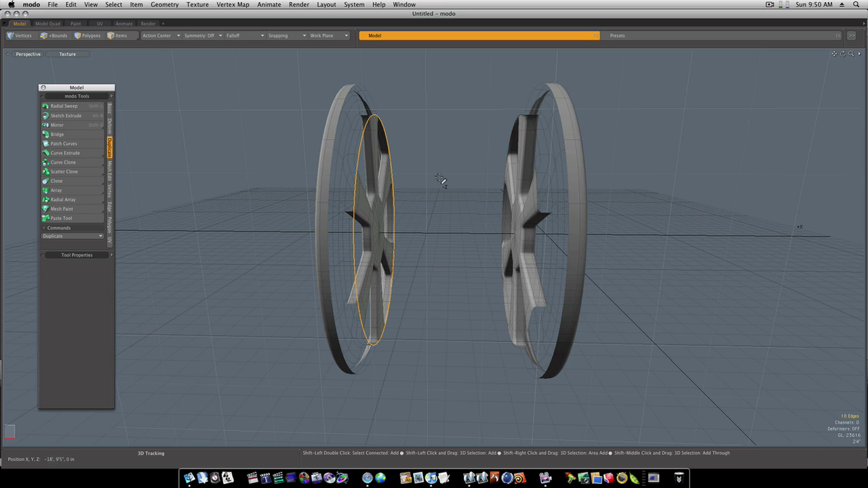
pyautogui.press('z')
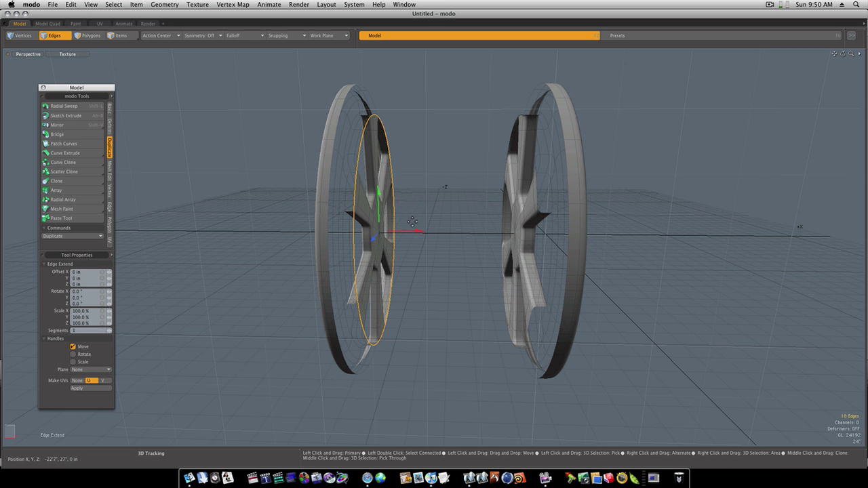
pyautogui.moveTo(417, 235); pyautogui.dragTo(478, 252)
pyautogui.press('q')
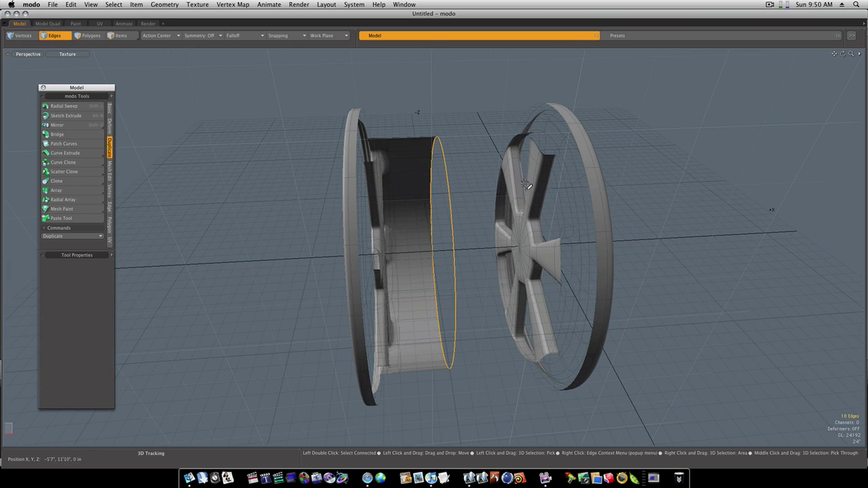
# Select the extended barrel's edge loop and the opposite wheel's open edge loop, and bridge them to join the two wheels.
pyautogui.doubleClick(539, 146)
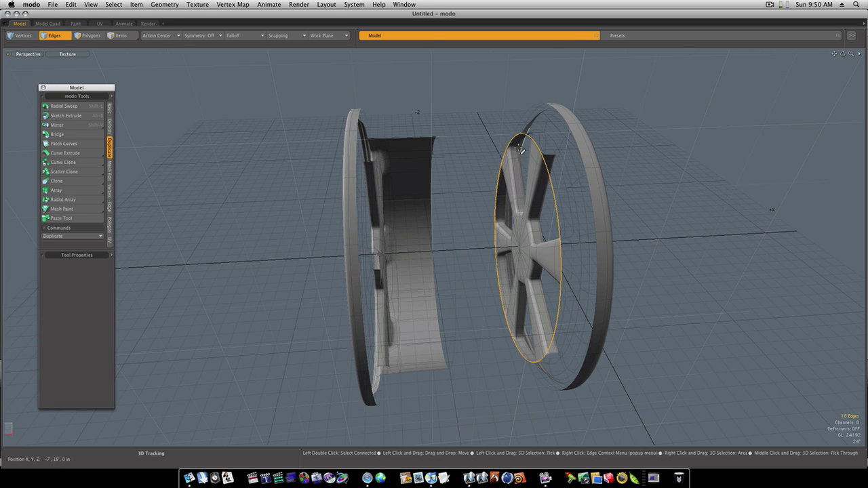
pyautogui.keyDown('alt'); pyautogui.moveTo(520, 150); pyautogui.dragTo(447, 140); pyautogui.keyUp('alt')
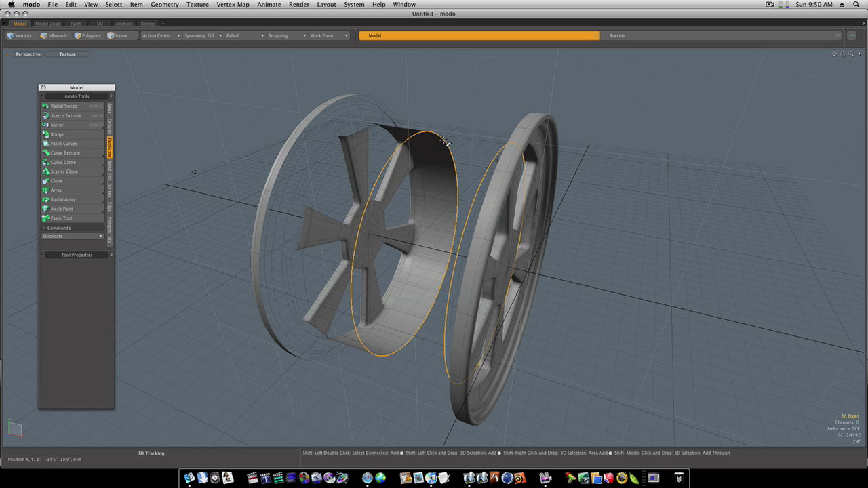
pyautogui.click(60, 135)
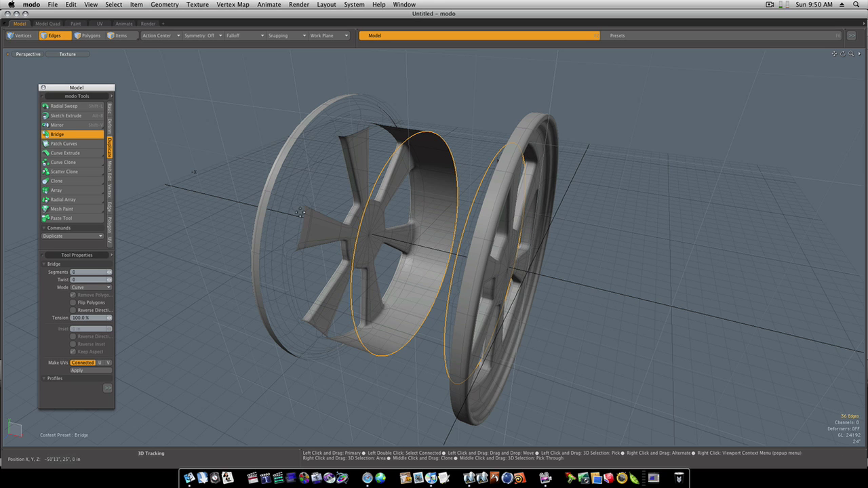
pyautogui.press('space')
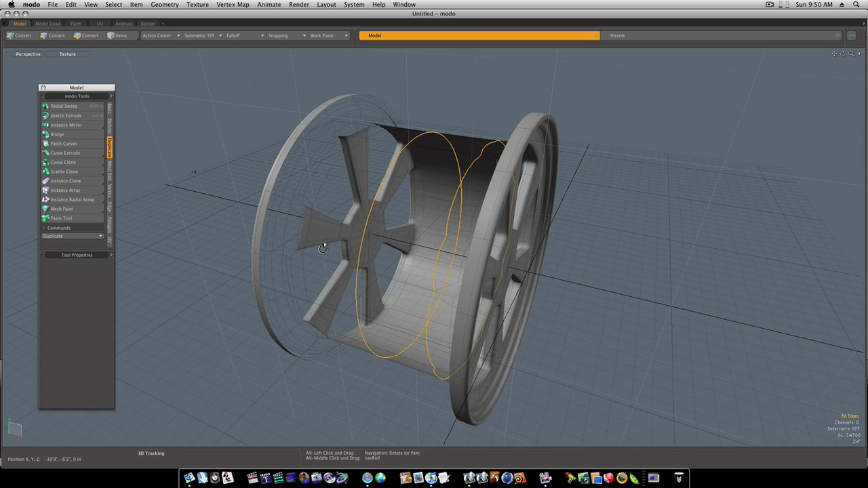
pyautogui.keyDown('alt'); pyautogui.moveTo(323, 246); pyautogui.dragTo(396, 286); pyautogui.keyUp('alt')
pyautogui.keyDown('alt'); pyautogui.moveTo(306, 261); pyautogui.dragTo(353, 305); pyautogui.keyUp('alt')
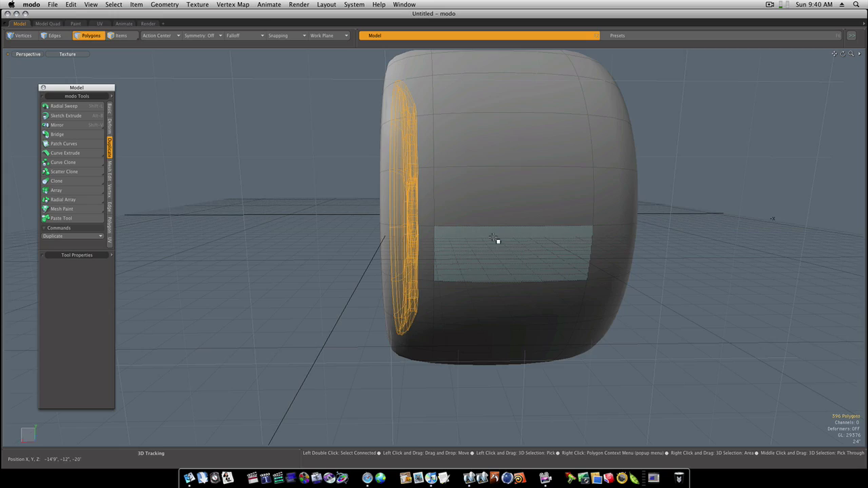
# Select all connected polygons of the wheel inside the tire and move them -4" in X.
pyautogui.keyDown('alt'); pyautogui.moveTo(494, 238); pyautogui.dragTo(369, 252); pyautogui.keyUp('alt')
pyautogui.keyDown('ctrl'); pyautogui.keyDown('alt'); pyautogui.moveTo(501, 258); pyautogui.dragTo(434, 262); pyautogui.keyUp('alt'); pyautogui.keyUp('ctrl')
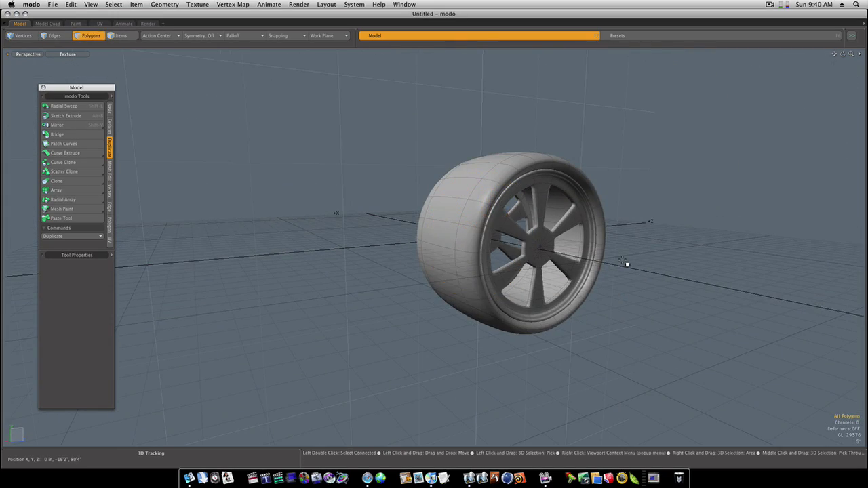
pyautogui.keyDown('alt'); pyautogui.moveTo(627, 264); pyautogui.dragTo(582, 265); pyautogui.keyUp('alt')
pyautogui.keyDown('ctrl'); pyautogui.keyDown('alt'); pyautogui.moveTo(462, 219); pyautogui.dragTo(474, 216); pyautogui.keyUp('alt'); pyautogui.keyUp('ctrl')
pyautogui.doubleClick(414, 214)
pyautogui.press('w')
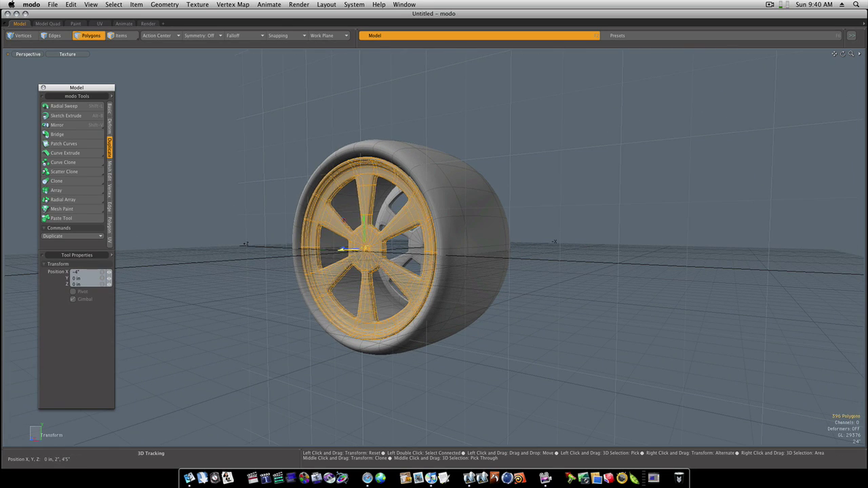
pyautogui.press('Escape')
pyautogui.press('Escape')
# Select all connected polygons of the wheel again, scale them along the X axis to adjust its depth, and clear the selection.
pyautogui.keyDown('alt'); pyautogui.moveTo(529, 236); pyautogui.dragTo(309, 250); pyautogui.keyUp('alt')
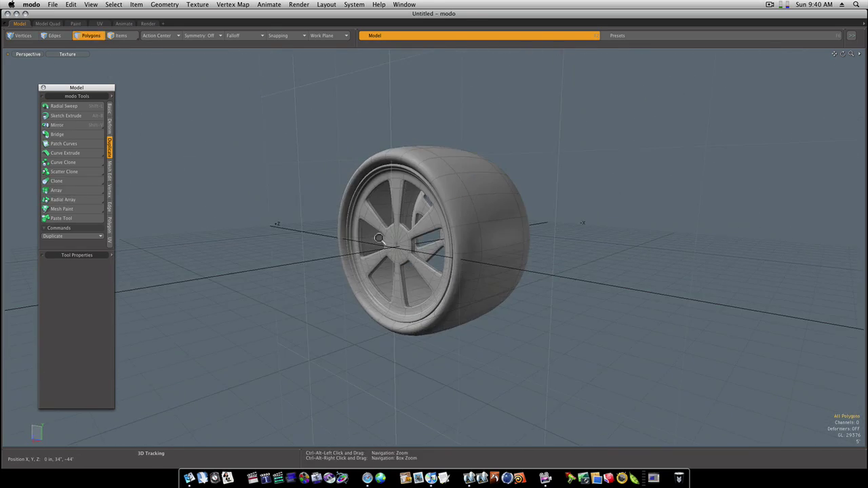
pyautogui.keyDown('ctrl'); pyautogui.keyDown('alt'); pyautogui.moveTo(378, 238); pyautogui.dragTo(402, 256); pyautogui.keyUp('alt'); pyautogui.keyUp('ctrl')
pyautogui.doubleClick(377, 232)
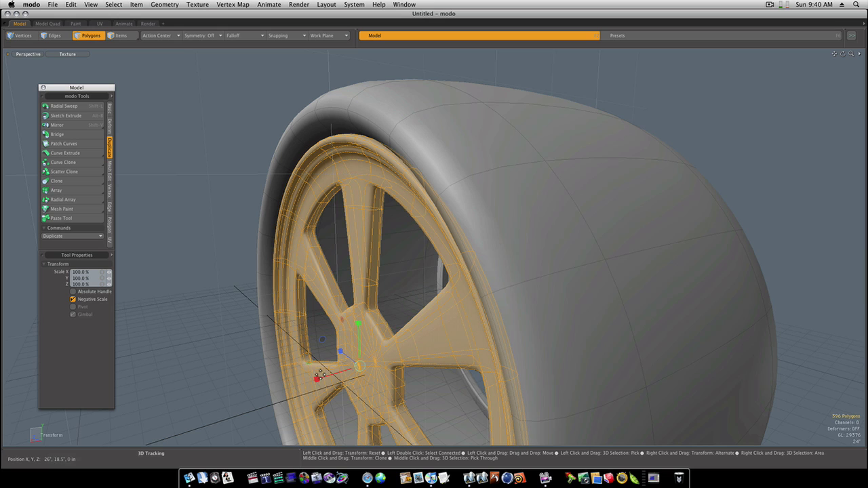
pyautogui.moveTo(316, 380); pyautogui.dragTo(347, 374)
pyautogui.press('q')
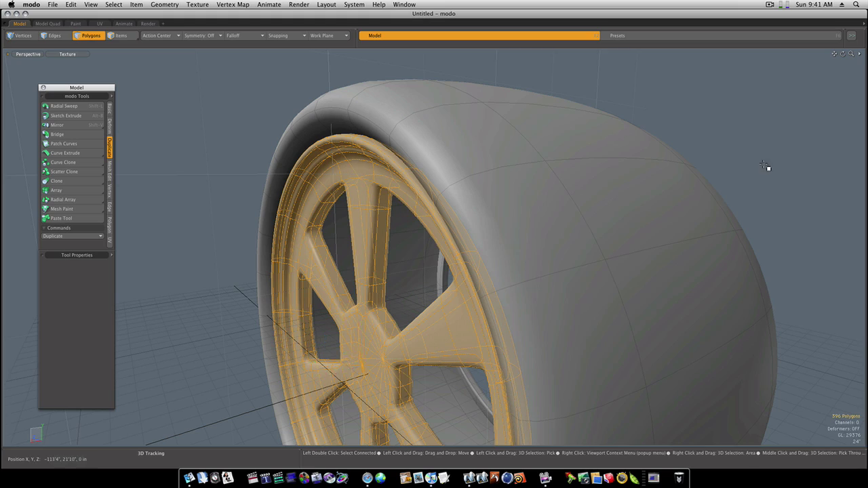
pyautogui.click(765, 165)
pyautogui.keyDown('alt'); pyautogui.moveTo(393, 199); pyautogui.dragTo(489, 302); pyautogui.keyUp('alt')
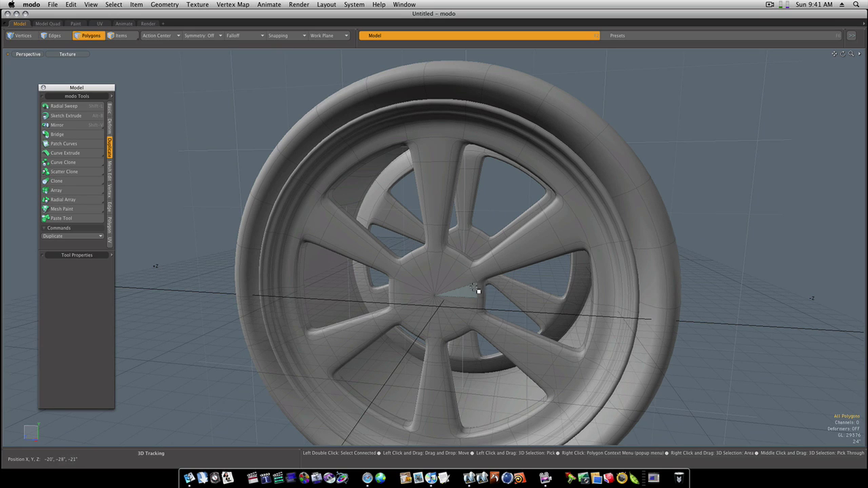
pyautogui.keyDown('alt'); pyautogui.moveTo(531, 319); pyautogui.dragTo(647, 287); pyautogui.keyUp('alt')
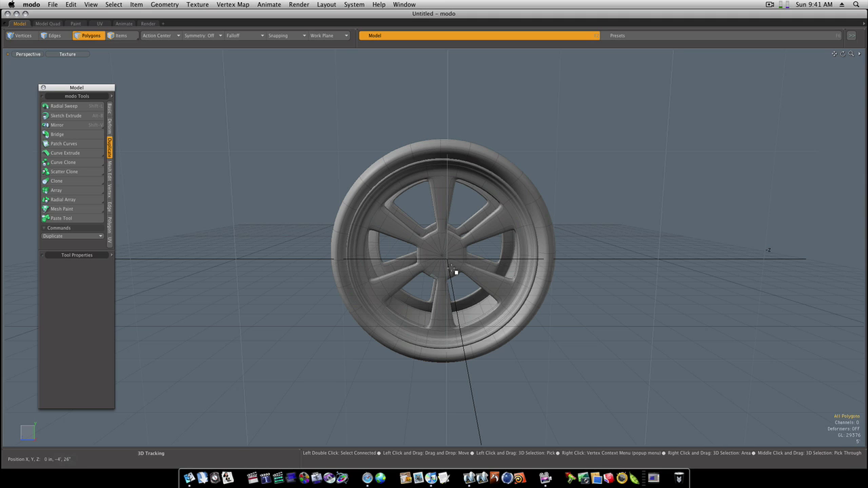
pyautogui.keyDown('alt'); pyautogui.moveTo(428, 254); pyautogui.dragTo(432, 273); pyautogui.keyUp('alt')
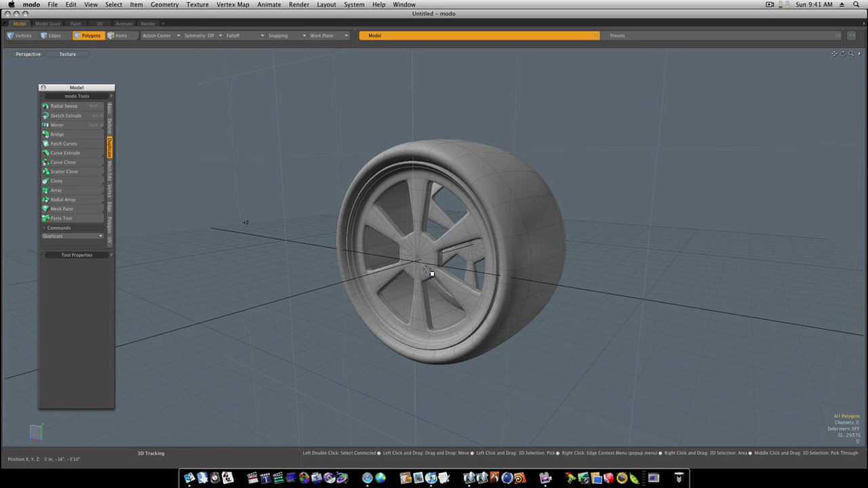
pyautogui.keyDown('alt'); pyautogui.moveTo(428, 264); pyautogui.dragTo(453, 262); pyautogui.keyUp('alt')
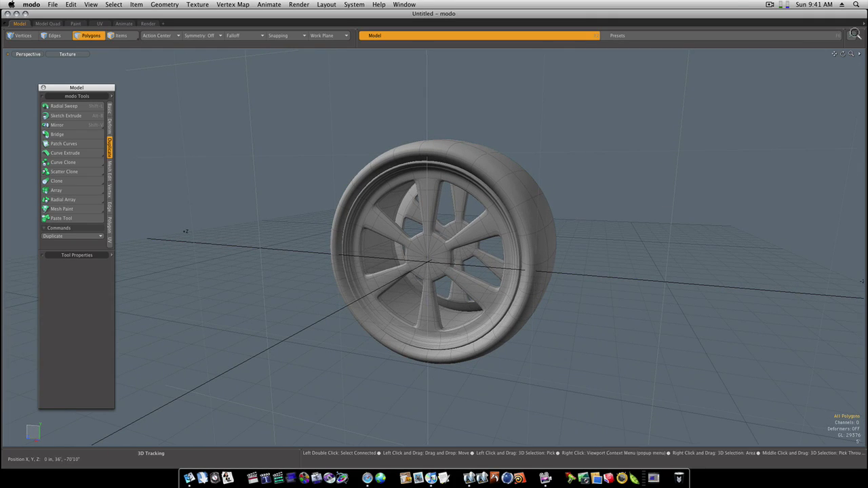
pyautogui.click(770, 5)
pyautogui.click(814, 32)
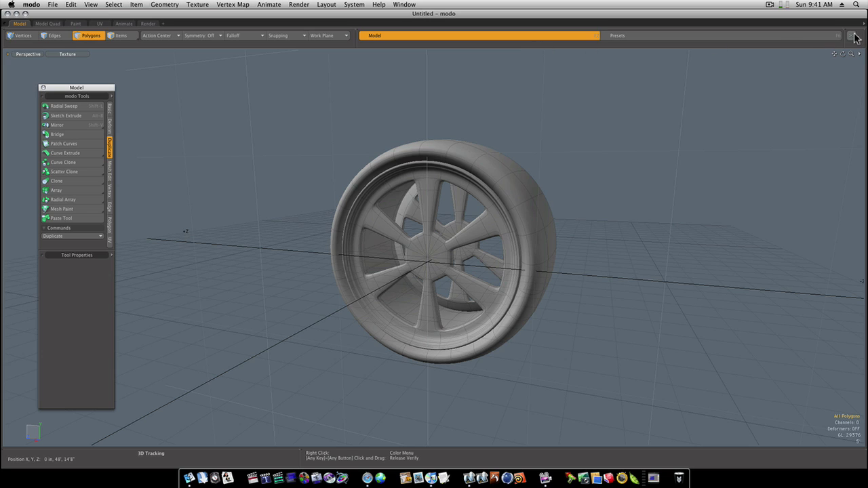
# Display the shader tree, select all of the tire's connected polygons and assign them a material named black.
pyautogui.click(855, 37)
pyautogui.click(842, 40)
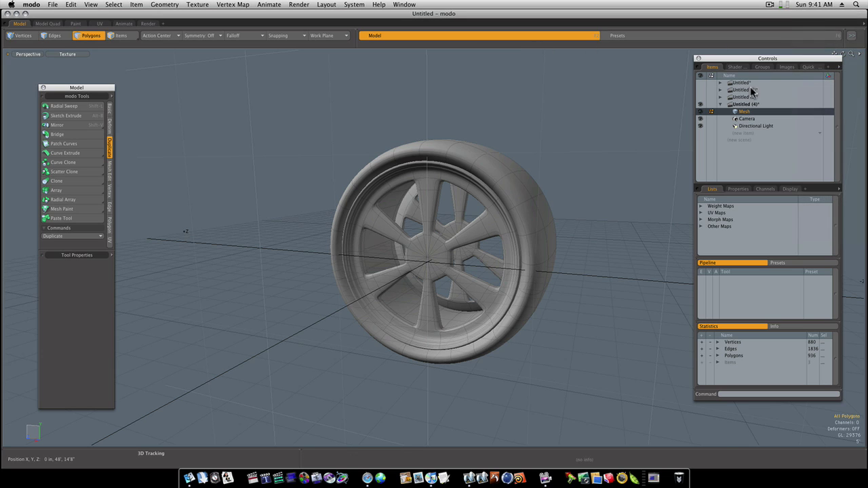
pyautogui.click(736, 66)
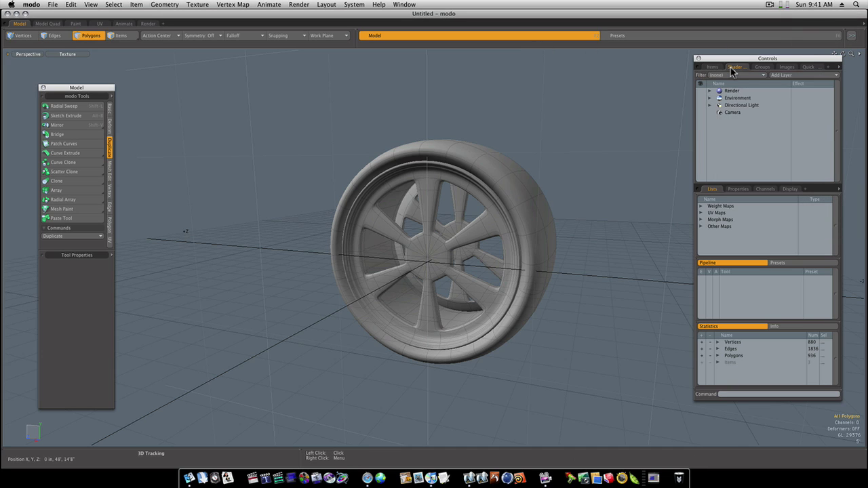
pyautogui.doubleClick(520, 177)
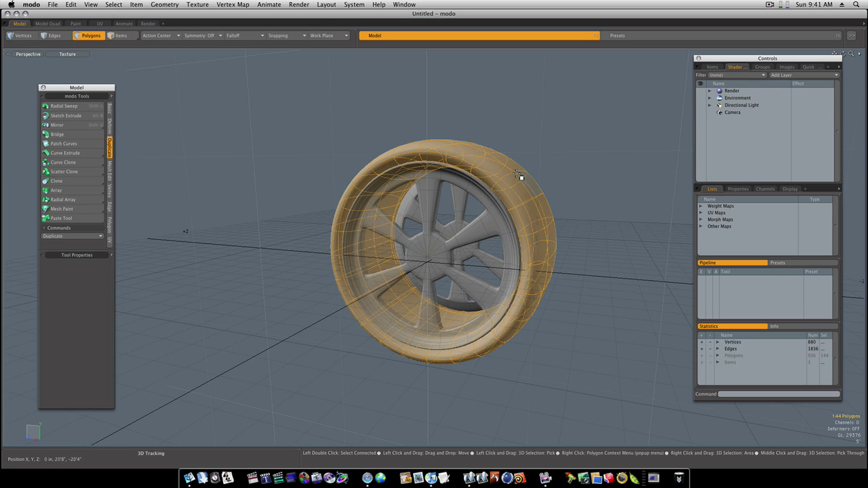
pyautogui.press('m')
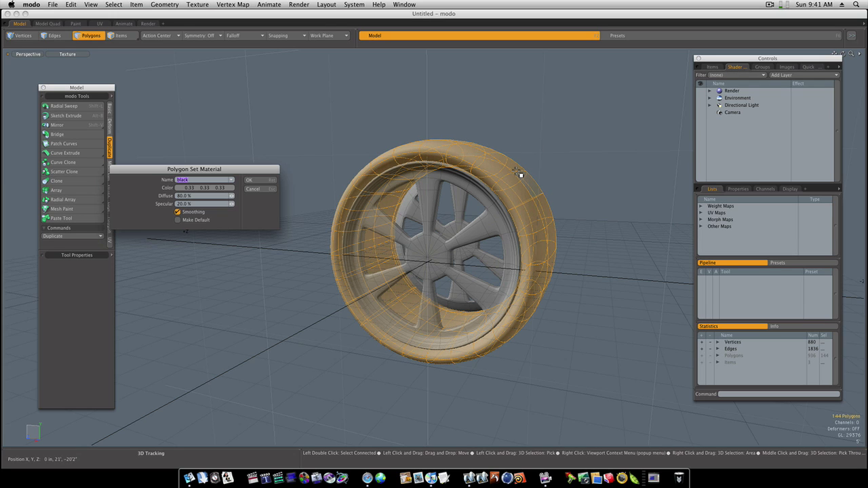
pyautogui.click(249, 179)
pyautogui.click(297, 174)
pyautogui.keyDown('alt'); pyautogui.moveTo(439, 240); pyautogui.dragTo(416, 239); pyautogui.keyUp('alt')
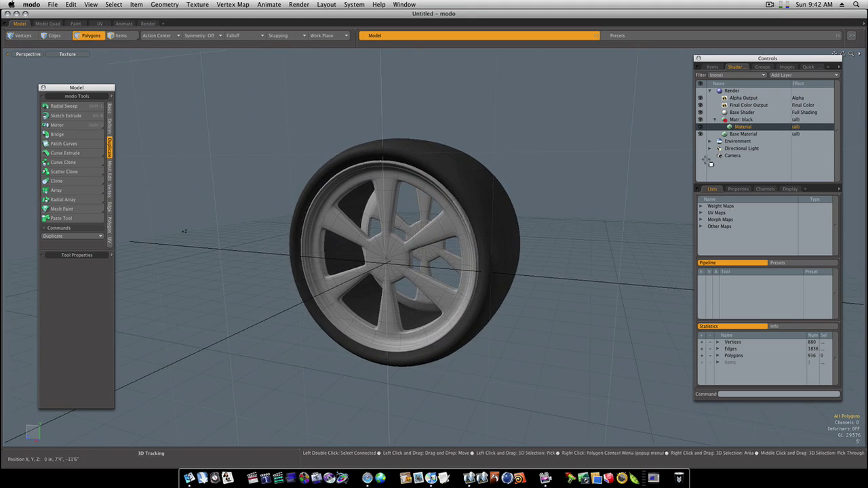
# Look through the Untitled (3) and Untitled (2) scenes and switch to the joystick model in the Untitled scene.
pyautogui.click(712, 66)
pyautogui.click(737, 97)
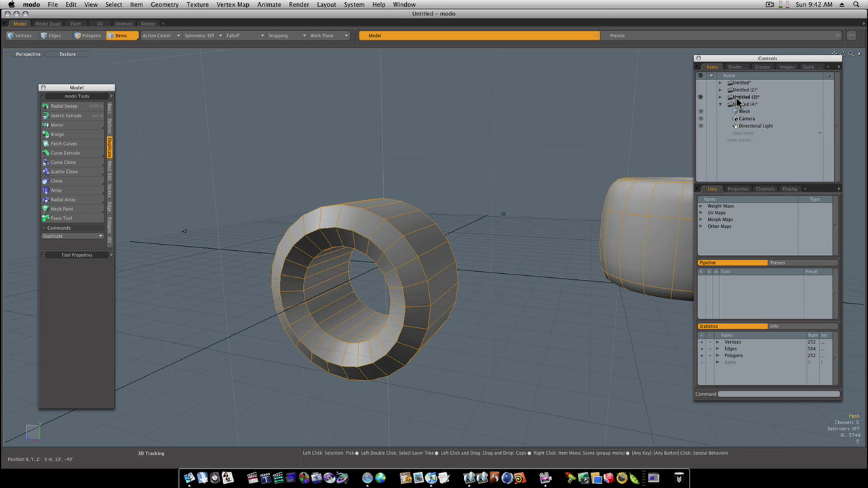
pyautogui.click(737, 90)
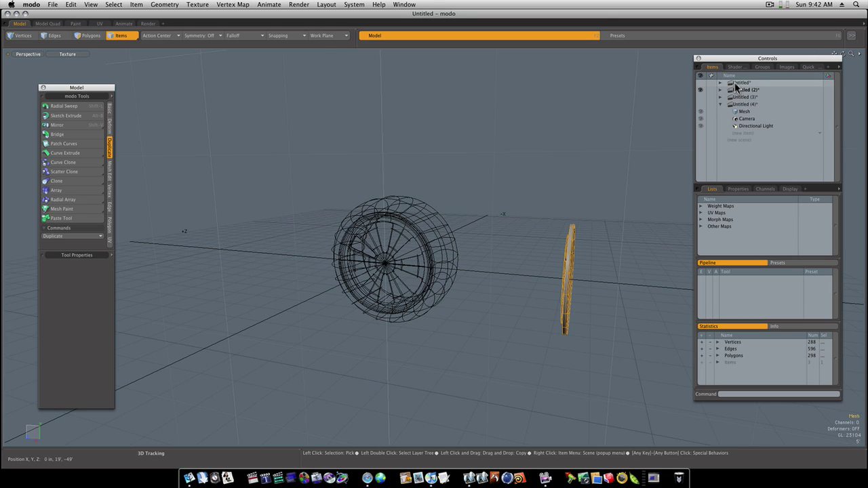
pyautogui.click(736, 83)
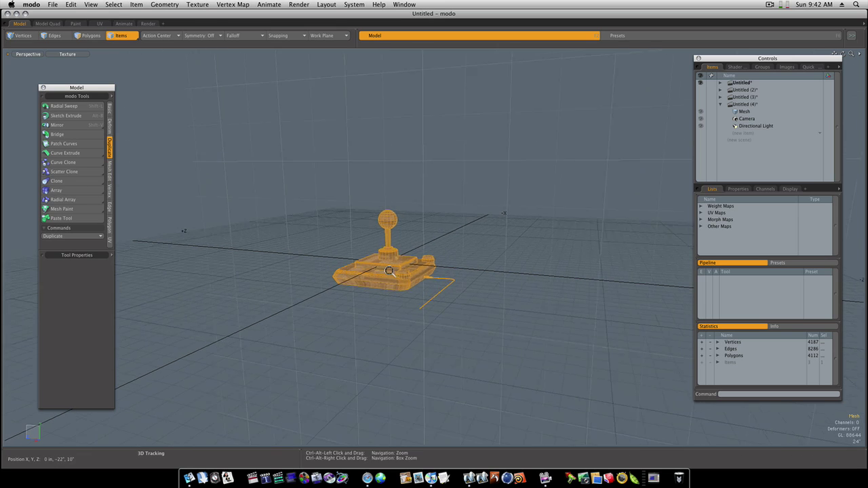
pyautogui.keyDown('ctrl'); pyautogui.keyDown('alt'); pyautogui.moveTo(390, 271); pyautogui.dragTo(398, 273); pyautogui.keyUp('alt'); pyautogui.keyUp('ctrl')
pyautogui.click(413, 245)
pyautogui.keyDown('alt'); pyautogui.moveTo(415, 241); pyautogui.dragTo(438, 248); pyautogui.keyUp('alt')
# Hide the hardwood floor oak diffuse color and bump layers in the shader tree and inspect the joystick from several angles.
pyautogui.click(735, 67)
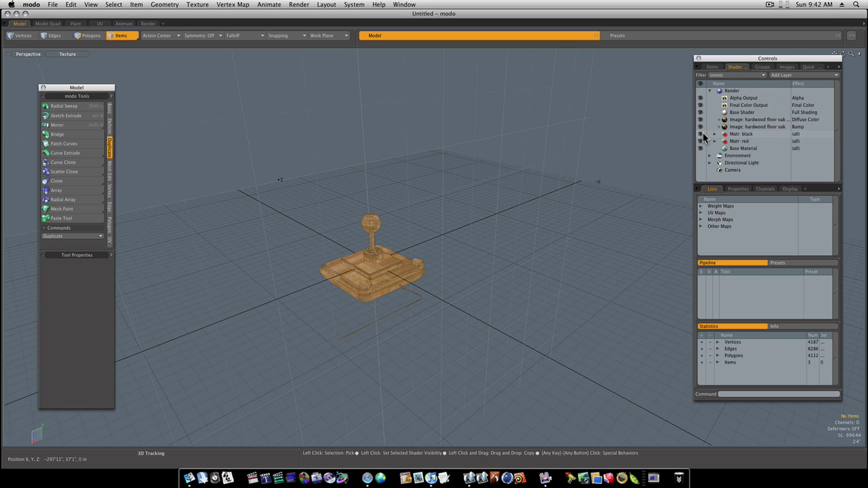
pyautogui.click(701, 122)
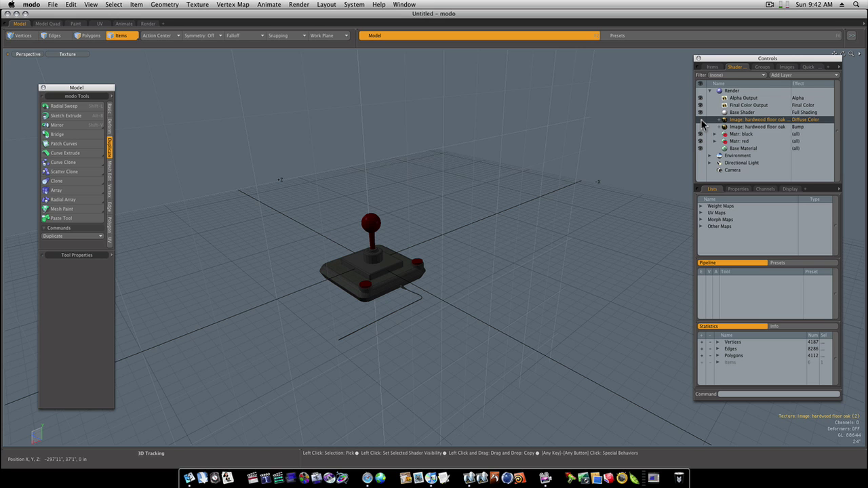
pyautogui.keyDown('alt'); pyautogui.moveTo(407, 271); pyautogui.dragTo(310, 296); pyautogui.keyUp('alt')
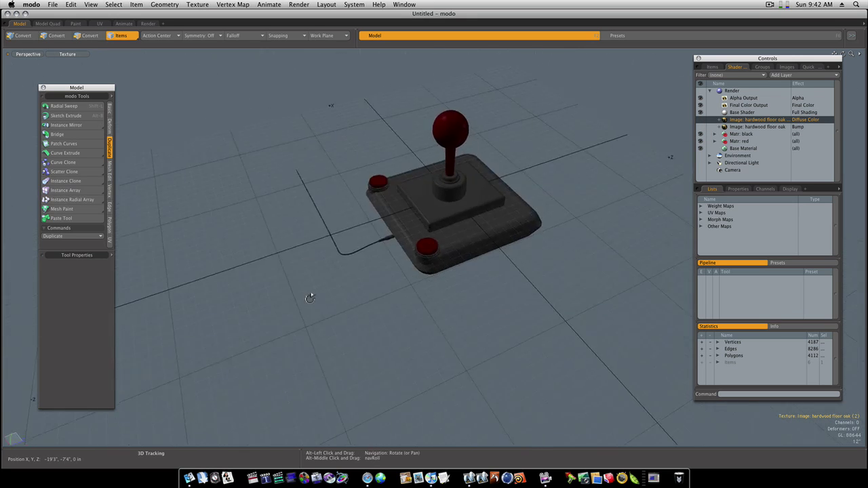
pyautogui.keyDown('alt'); pyautogui.keyDown('shift'); pyautogui.moveTo(436, 225); pyautogui.dragTo(454, 281); pyautogui.keyUp('shift'); pyautogui.keyUp('alt')
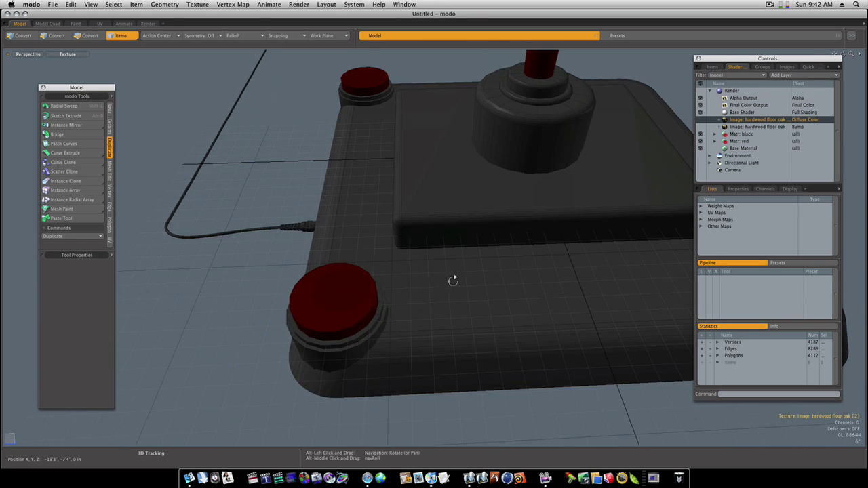
pyautogui.keyDown('alt'); pyautogui.moveTo(343, 258); pyautogui.dragTo(274, 290); pyautogui.keyUp('alt')
pyautogui.keyDown('alt'); pyautogui.moveTo(356, 287); pyautogui.dragTo(333, 287); pyautogui.keyUp('alt')
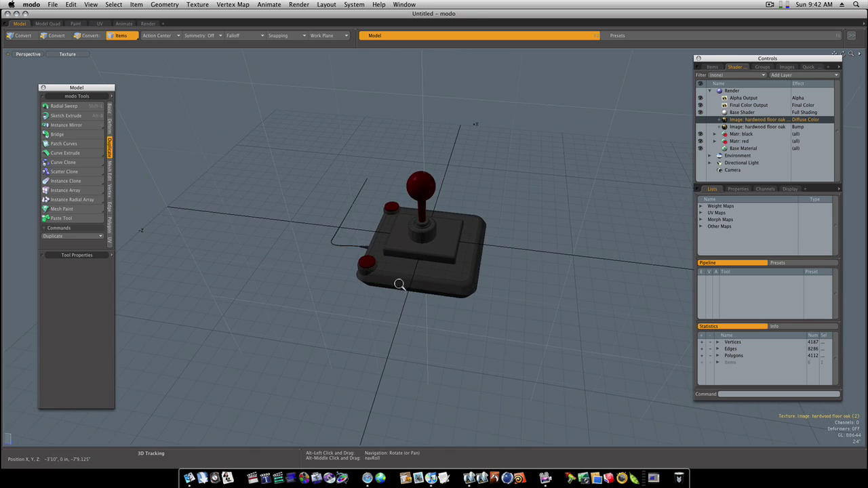
# Return from the joystick model to the wheel and tire in the Untitled (4) scene and switch to polygon selection mode.
pyautogui.moveTo(400, 284)
pyautogui.keyDown('ctrl'); pyautogui.keyDown('alt'); pyautogui.mouseDown()
pyautogui.moveTo(432, 284)
pyautogui.moveTo(413, 291)
pyautogui.mouseUp(); pyautogui.keyUp('alt'); pyautogui.keyUp('ctrl')
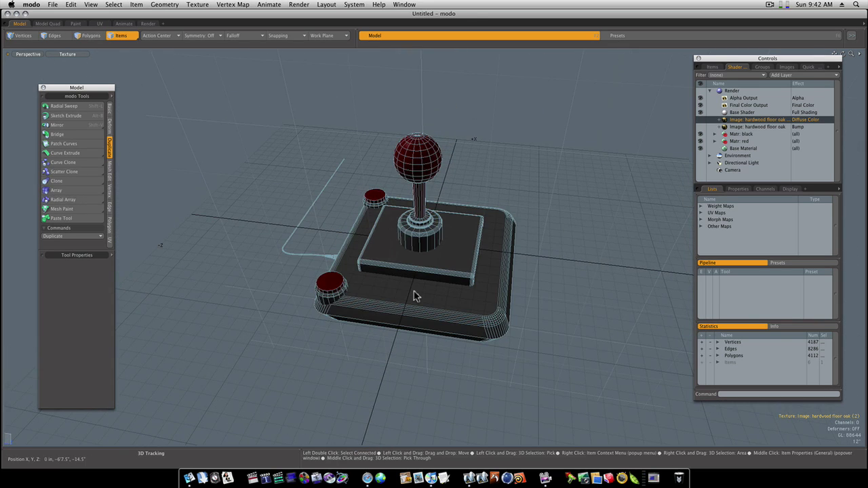
pyautogui.click(564, 253)
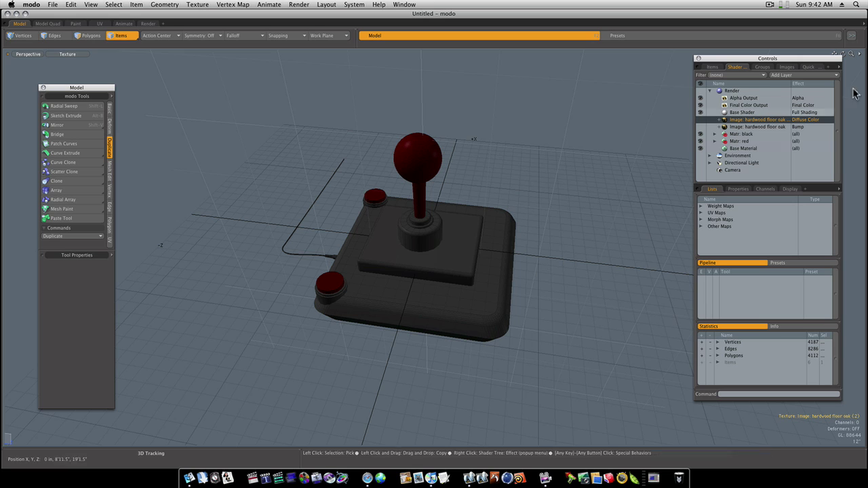
pyautogui.click(712, 67)
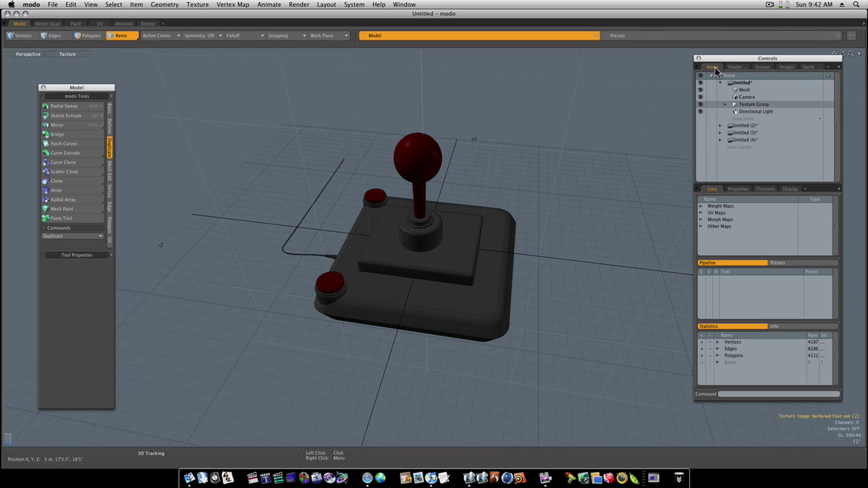
pyautogui.click(741, 139)
pyautogui.keyDown('ctrl'); pyautogui.keyDown('alt'); pyautogui.moveTo(504, 228); pyautogui.dragTo(403, 178); pyautogui.keyUp('alt'); pyautogui.keyUp('ctrl')
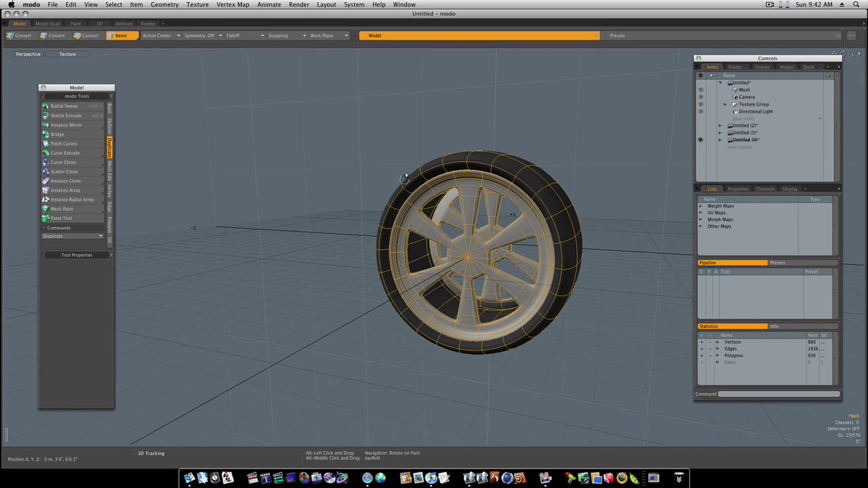
pyautogui.click(91, 36)
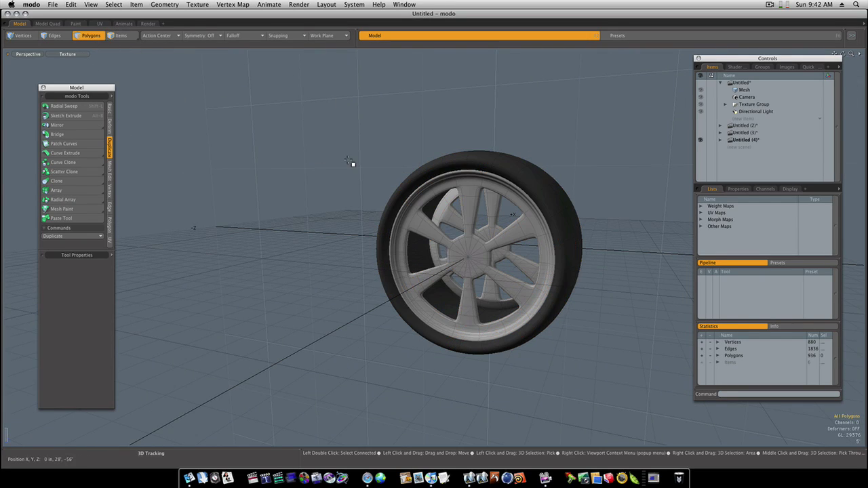
pyautogui.keyDown('alt'); pyautogui.moveTo(574, 265); pyautogui.dragTo(547, 269); pyautogui.keyUp('alt')
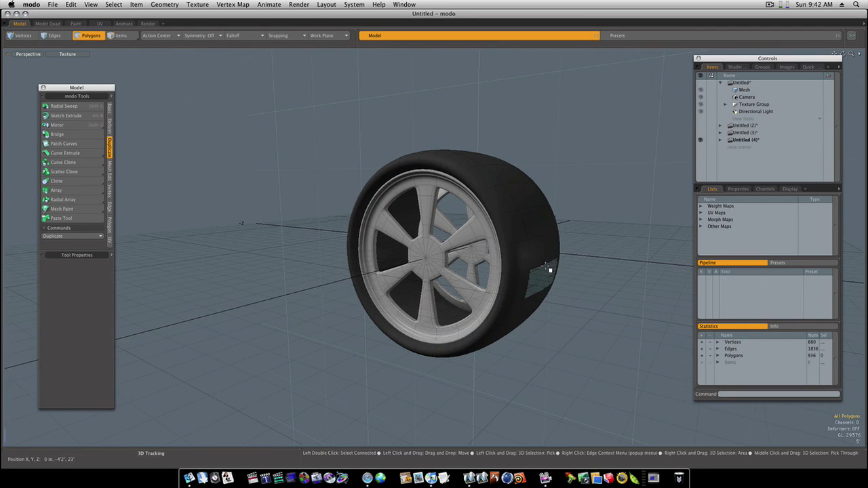